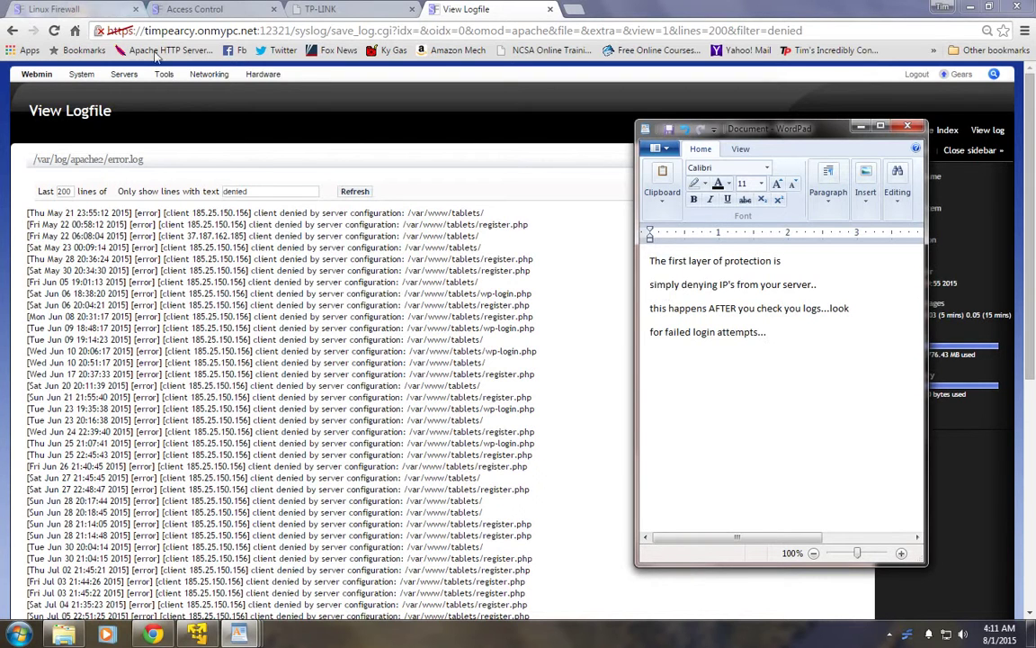
Open Webmin's Apache Webserver module and look through its existing virtual hosts
mouse_move(124, 73)
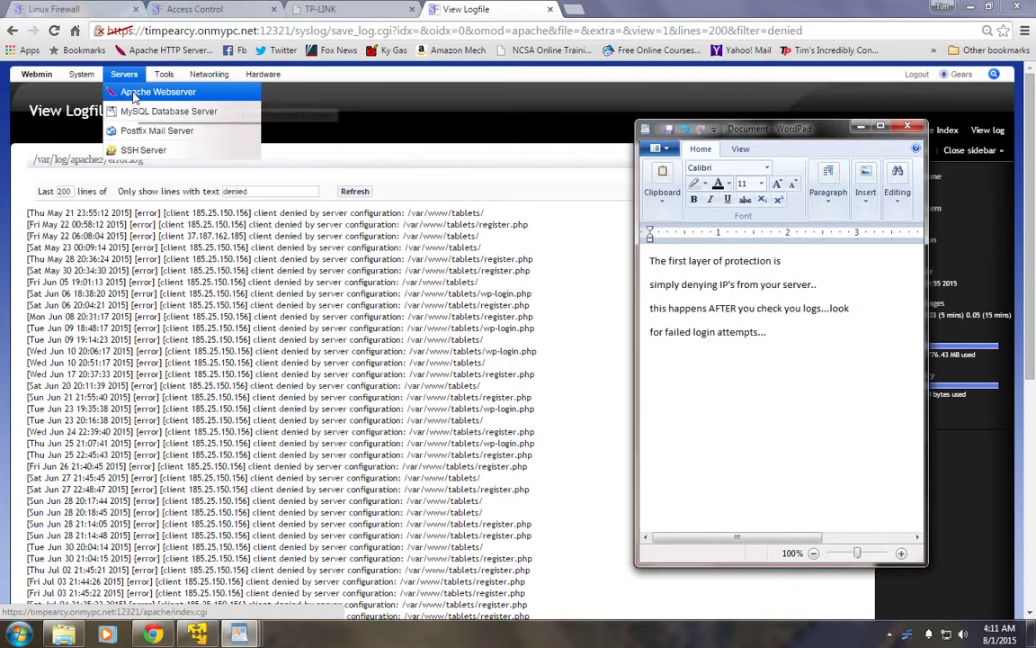
click(144, 93)
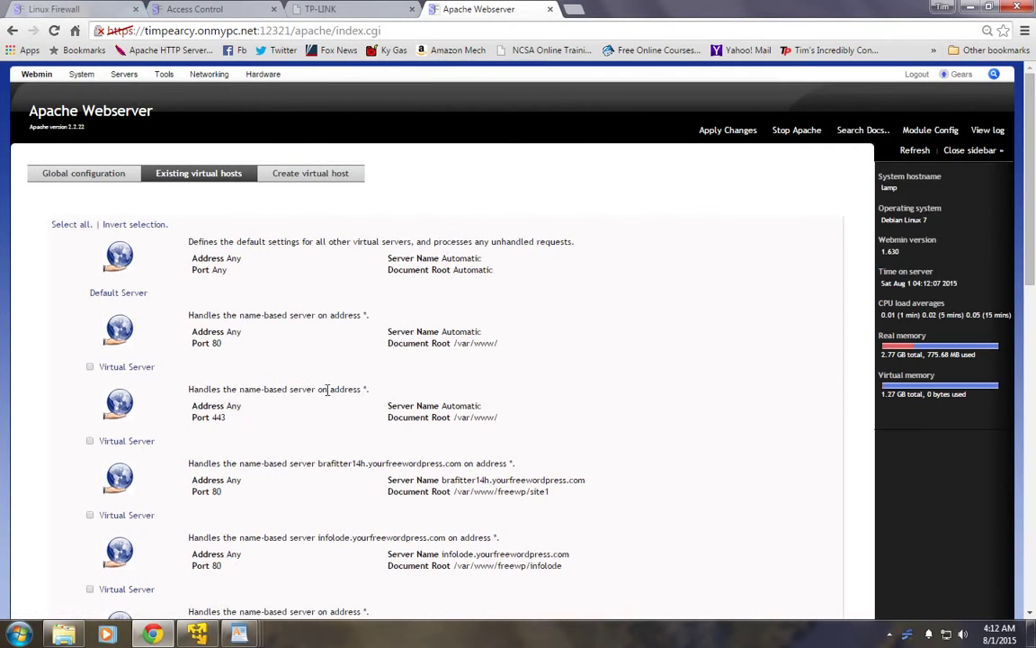
scroll(340, 396, down, 2)
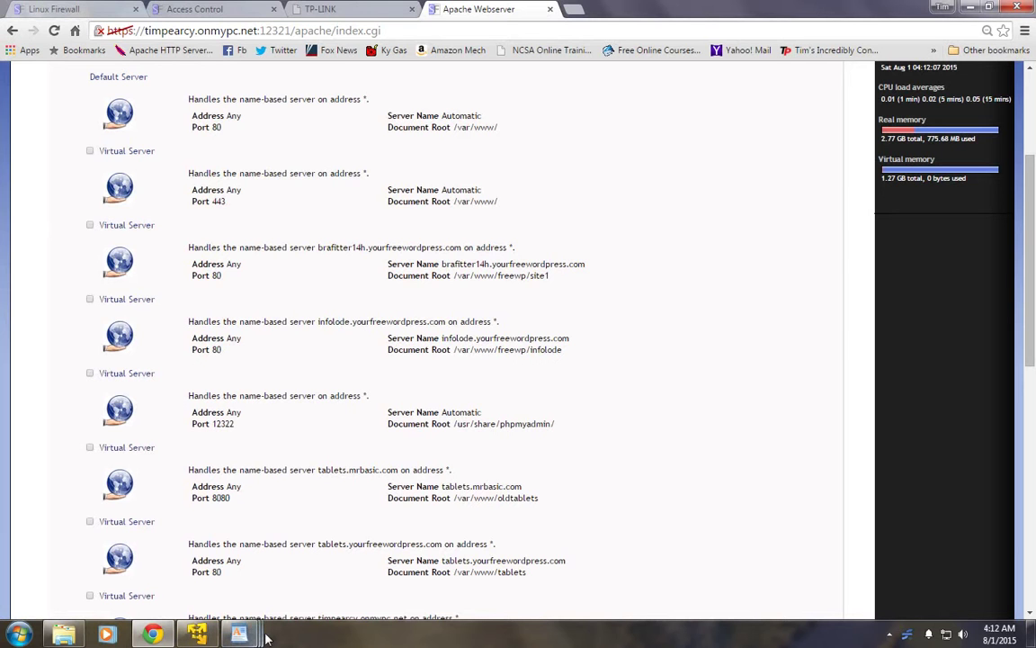
Bring up the WordPad note about using IPTables through the Webmin interface and minimize it after reading
mouse_move(242, 634)
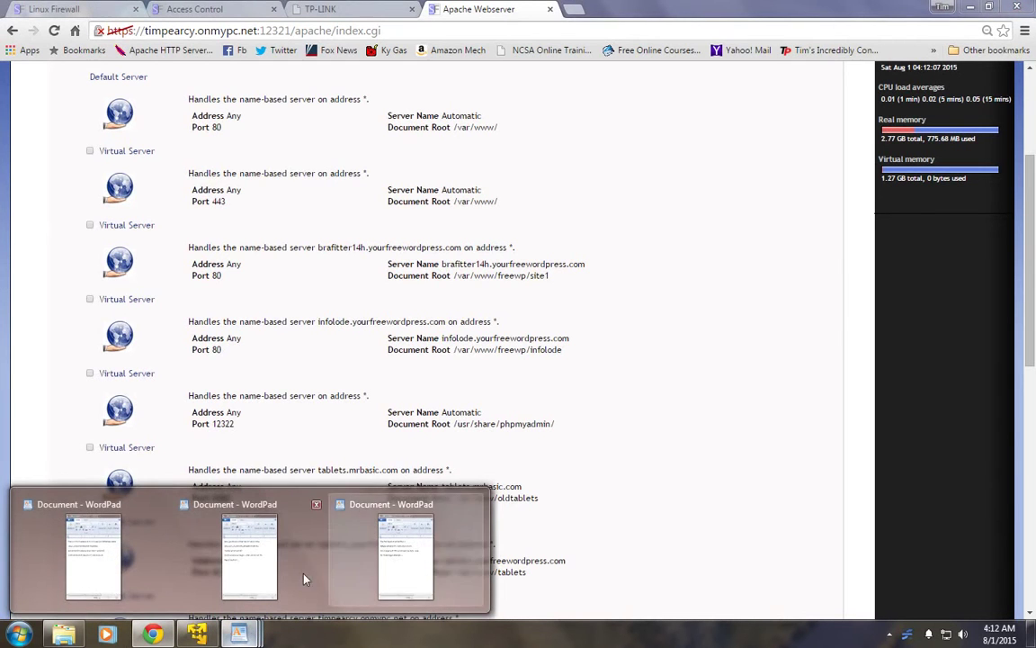
mouse_move(231, 568)
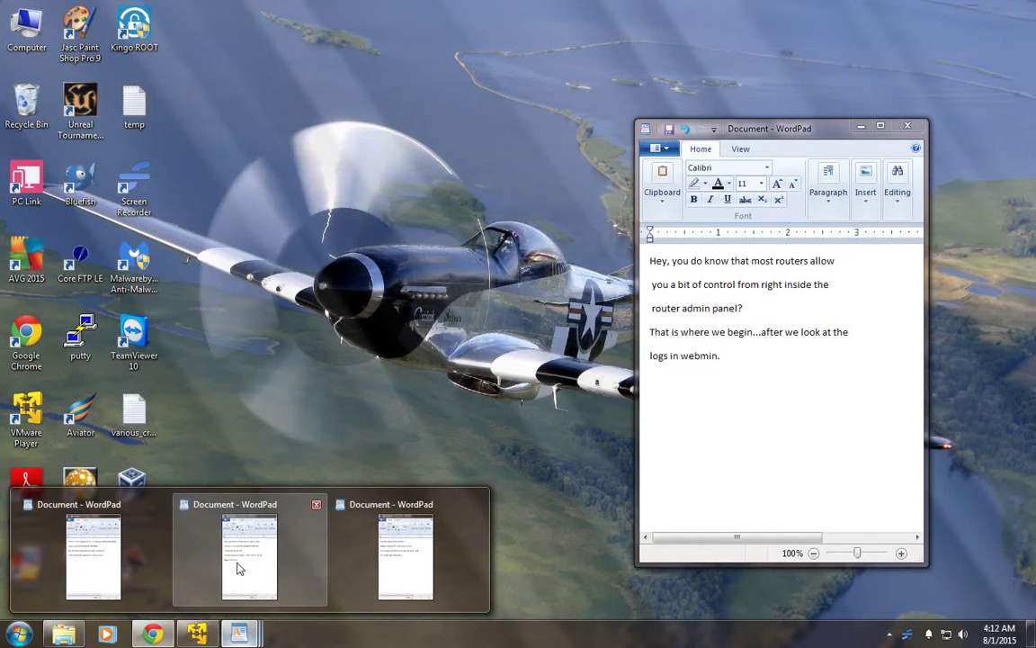
mouse_move(72, 567)
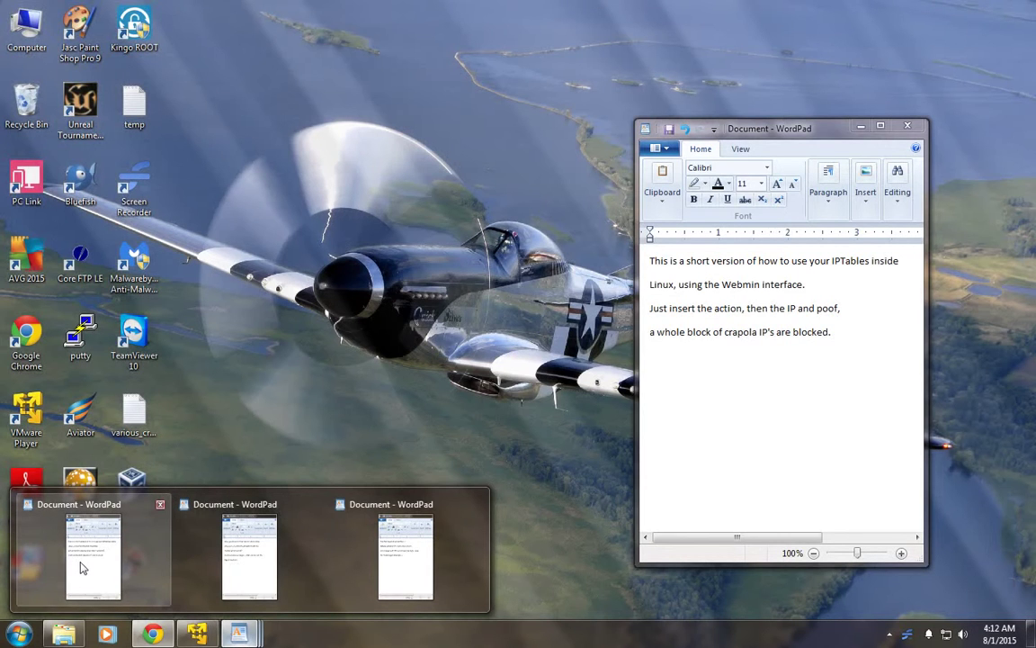
click(80, 566)
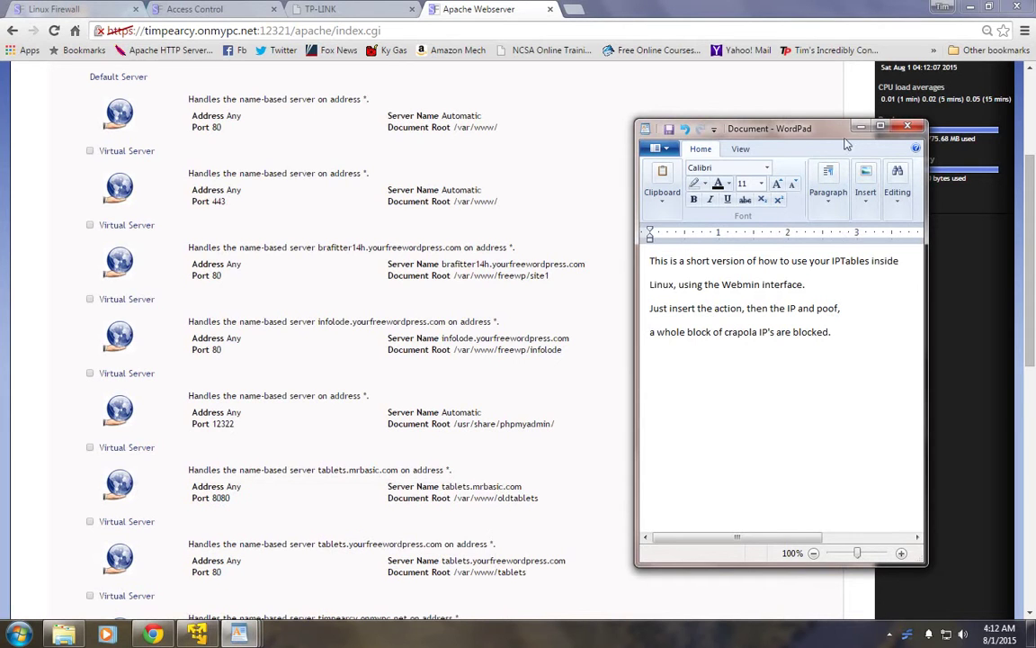
click(860, 128)
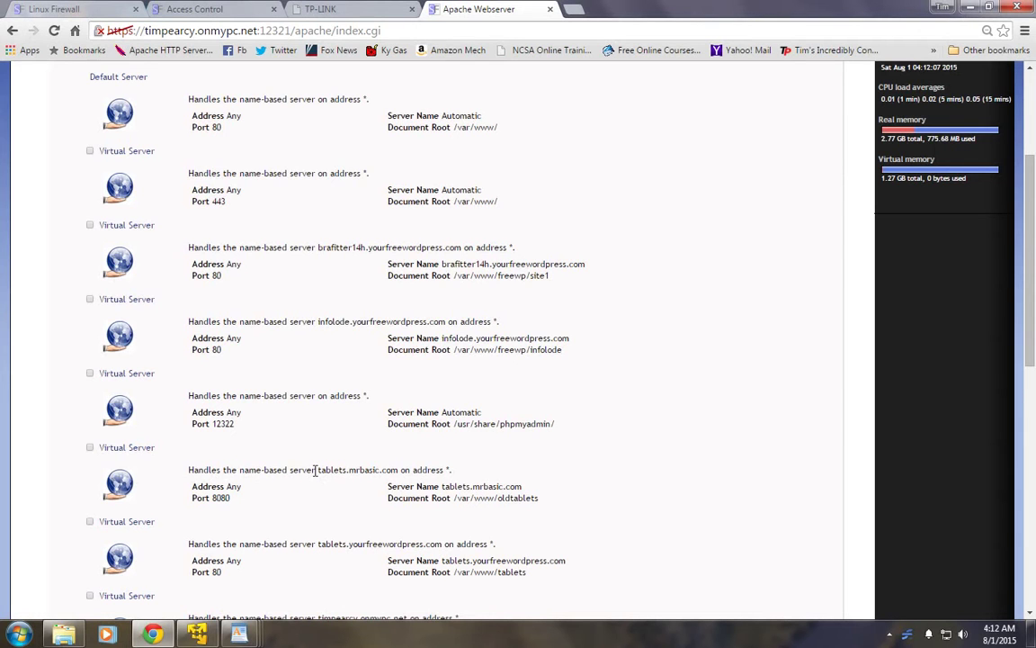
Open the Access Control settings for the /var/www/tablets directory of the tablets.yourfreewordpress.com virtual server on port 80
scroll(314, 477, down, 1)
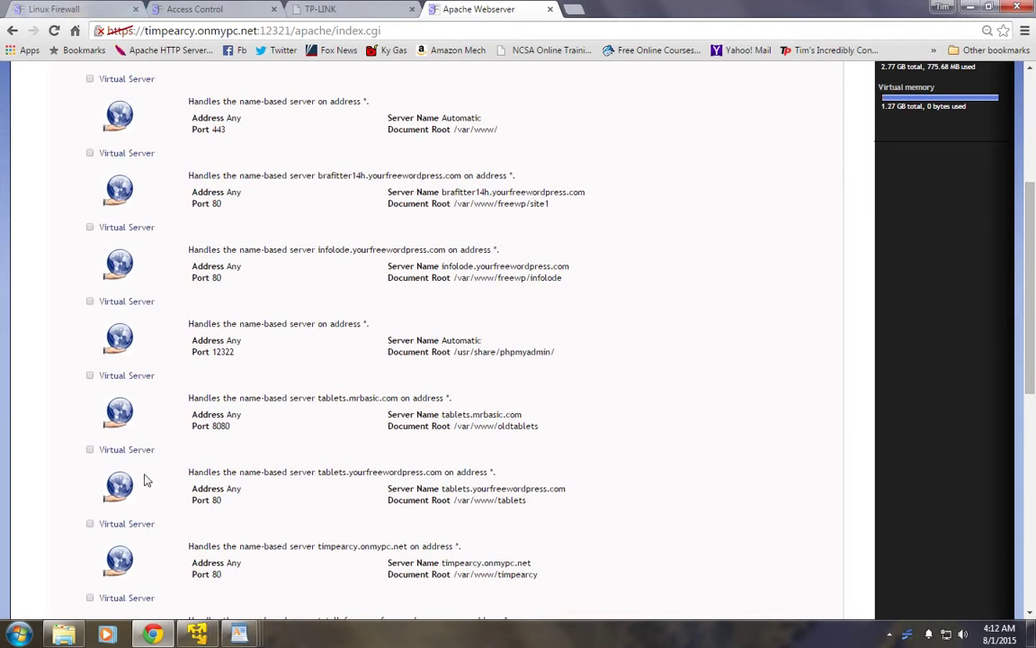
click(115, 482)
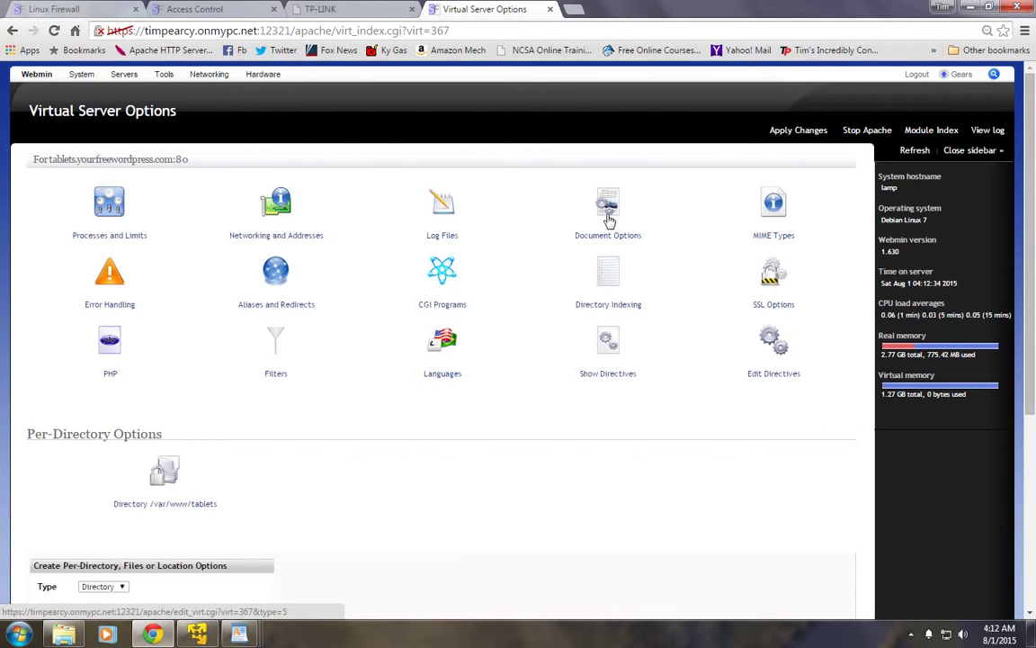
click(154, 464)
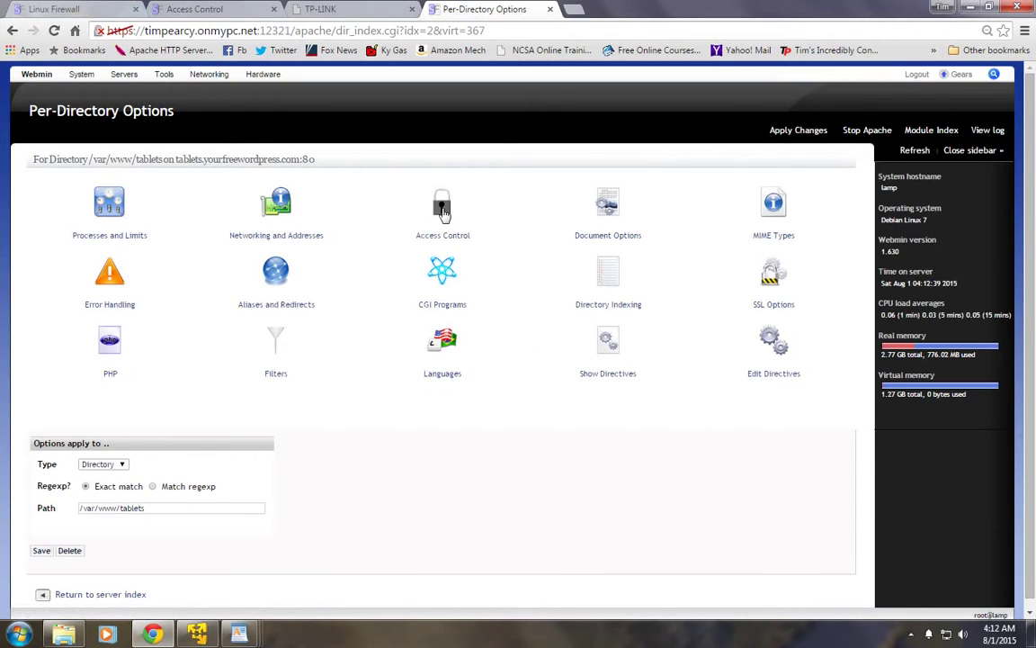
click(439, 209)
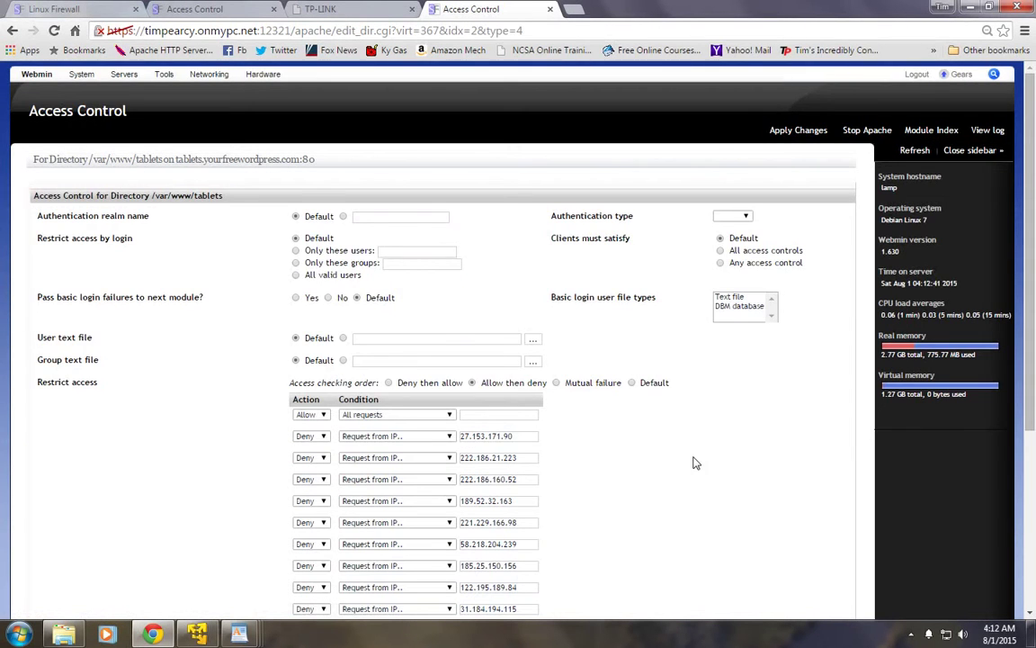
scroll(692, 460, down, 2)
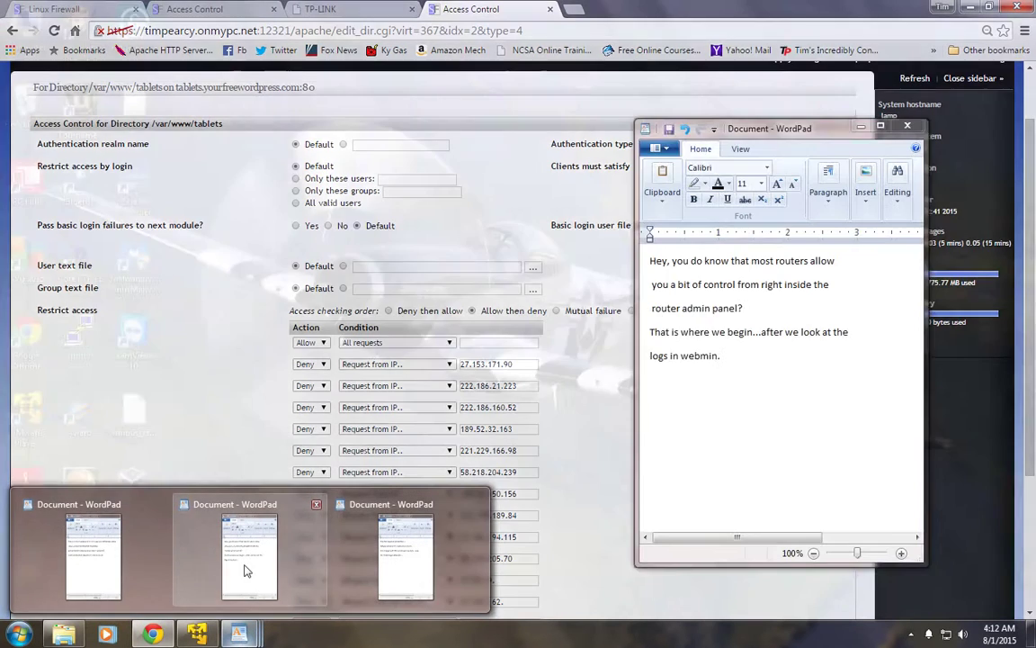
In the WordPad note on the first protection layer, add the line "Note all the IP's I have eliminated from going to my tablets server!" and minimize it
mouse_move(99, 564)
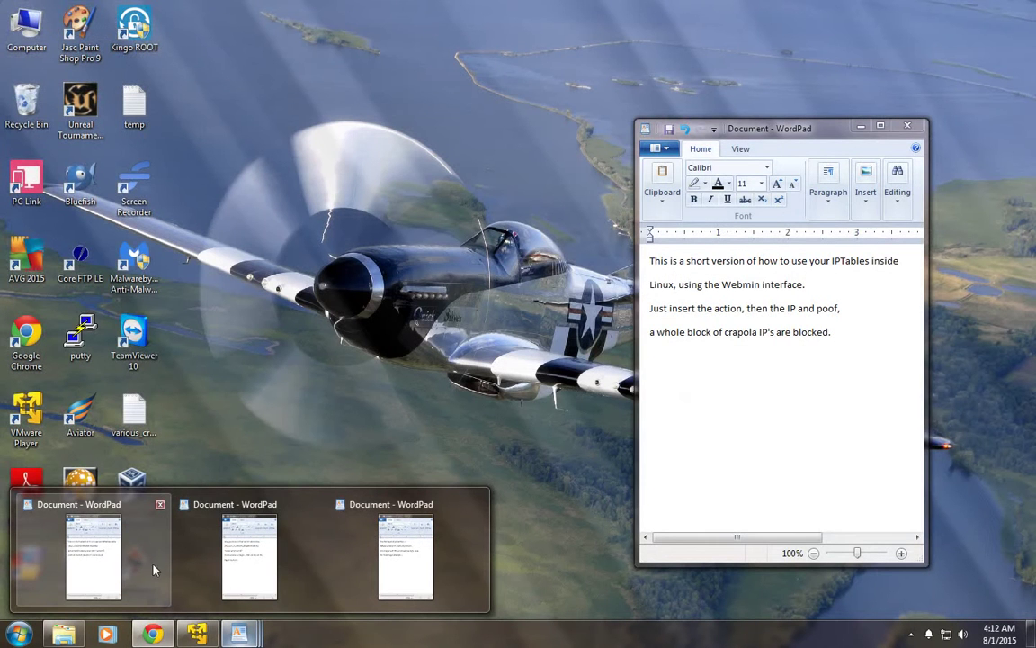
mouse_move(185, 570)
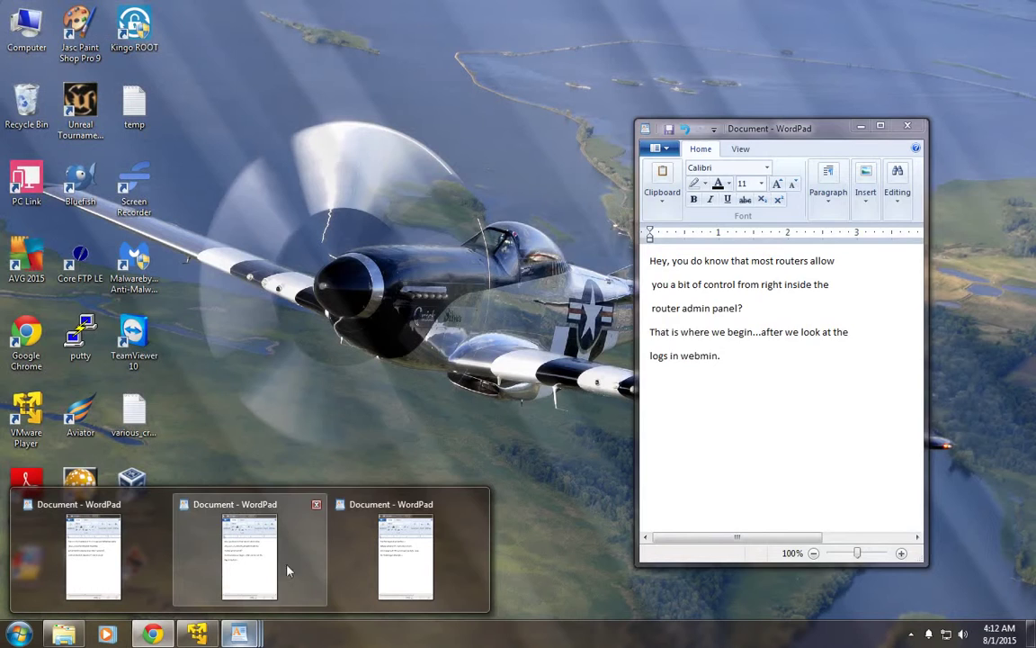
click(425, 566)
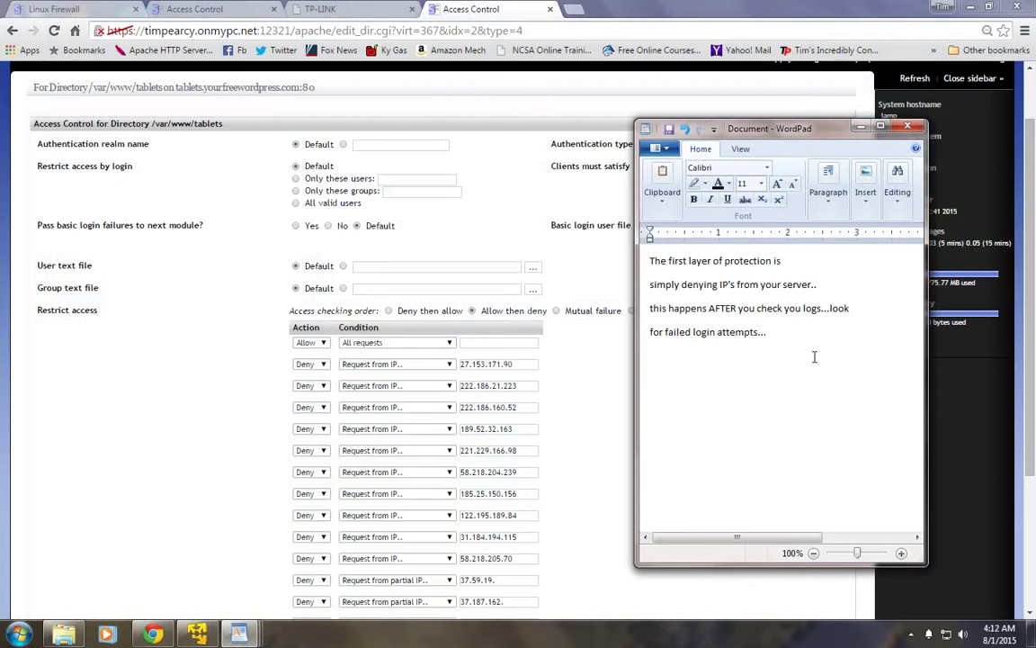
key(Return)
text(Note all the IP's I have e)
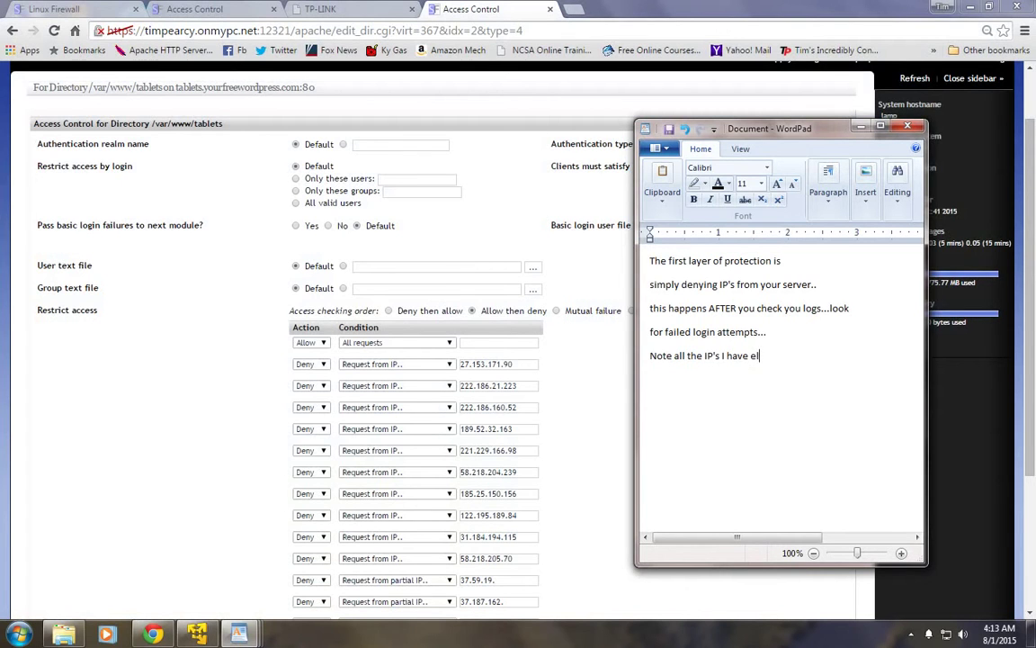
text(liminated from going to ma)
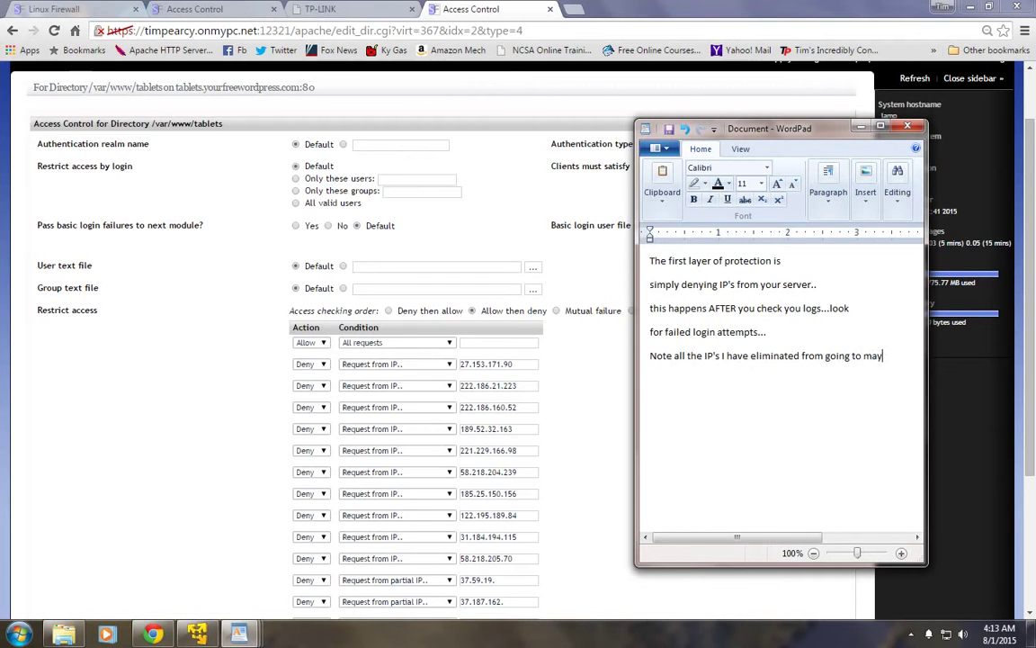
text(y)
key(BackSpace)
key(BackSpace)
key(BackSpace)
text(my tablets server)
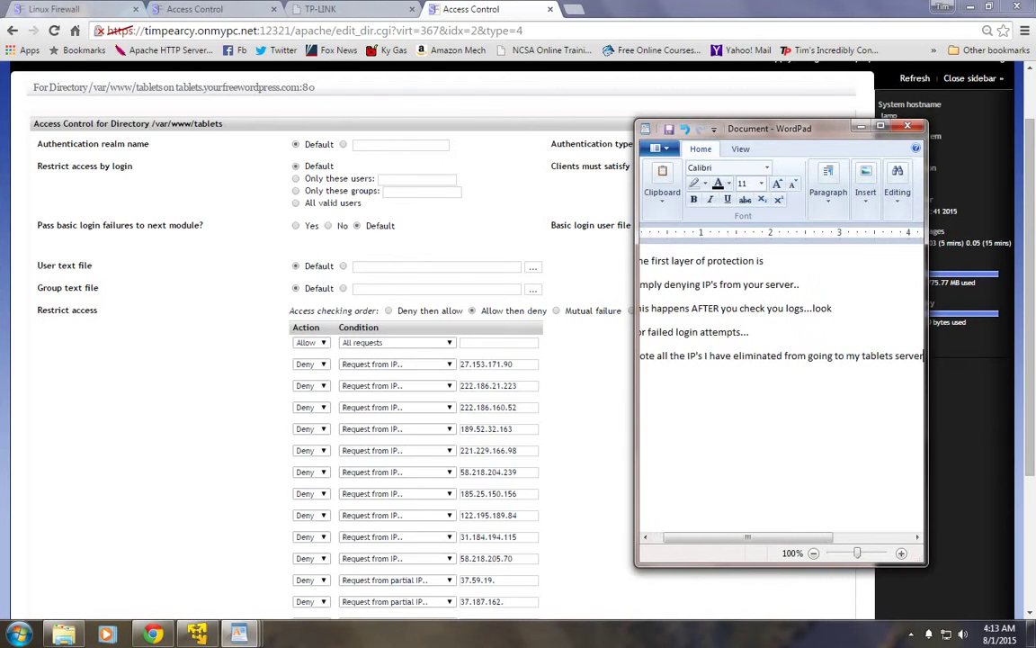
text(!)
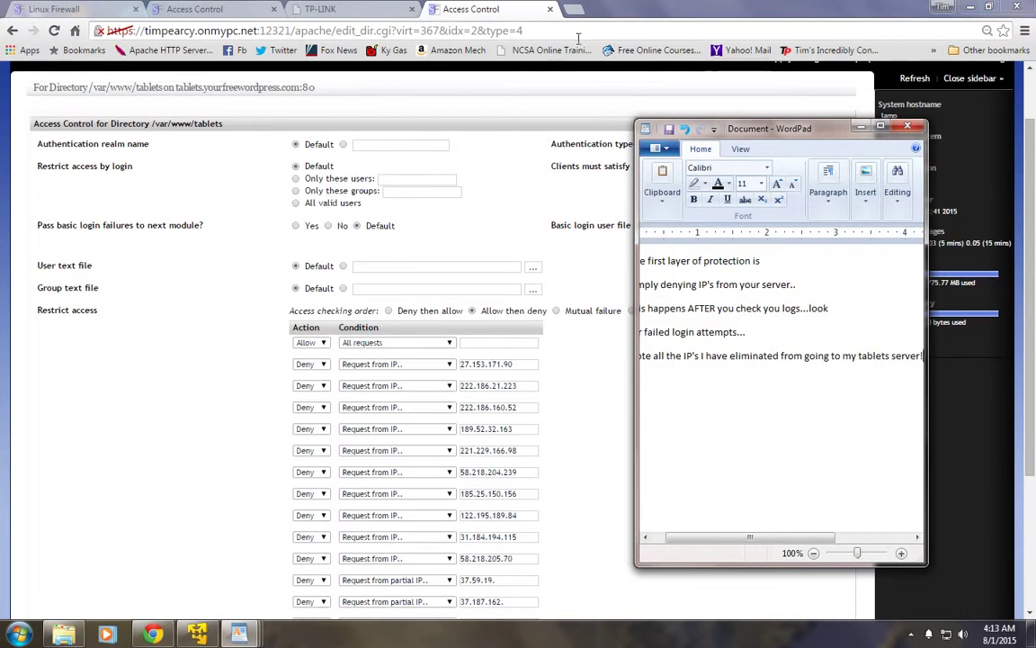
click(861, 126)
Review the denied IP entries, bring up the WordPad note about router controls, and switch to the TP-LINK router's IP Address Filtering page
scroll(682, 510, down, 3)
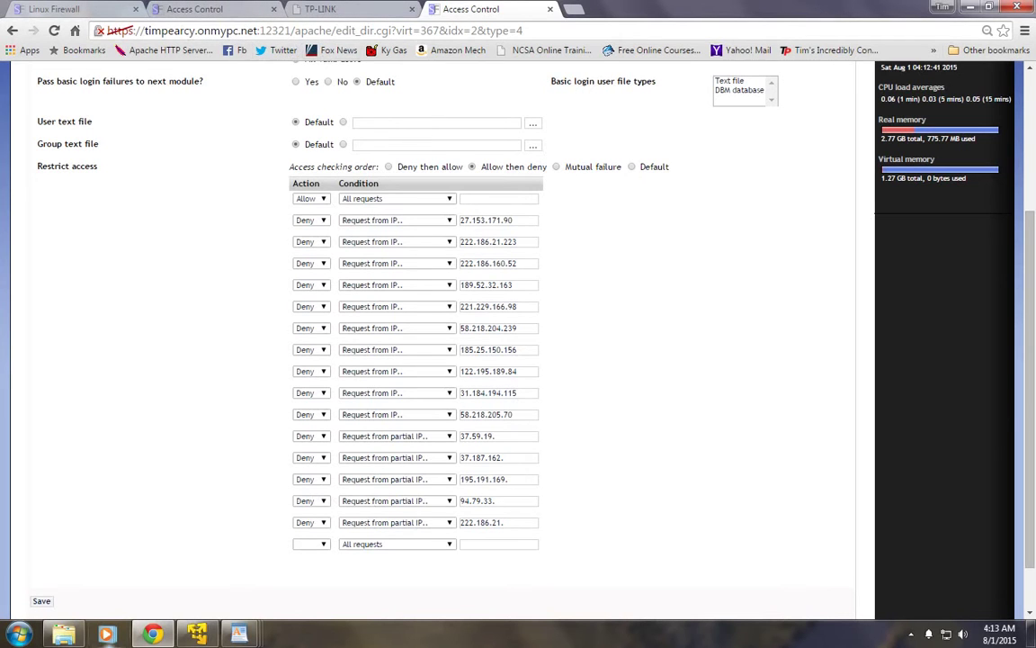
mouse_move(248, 640)
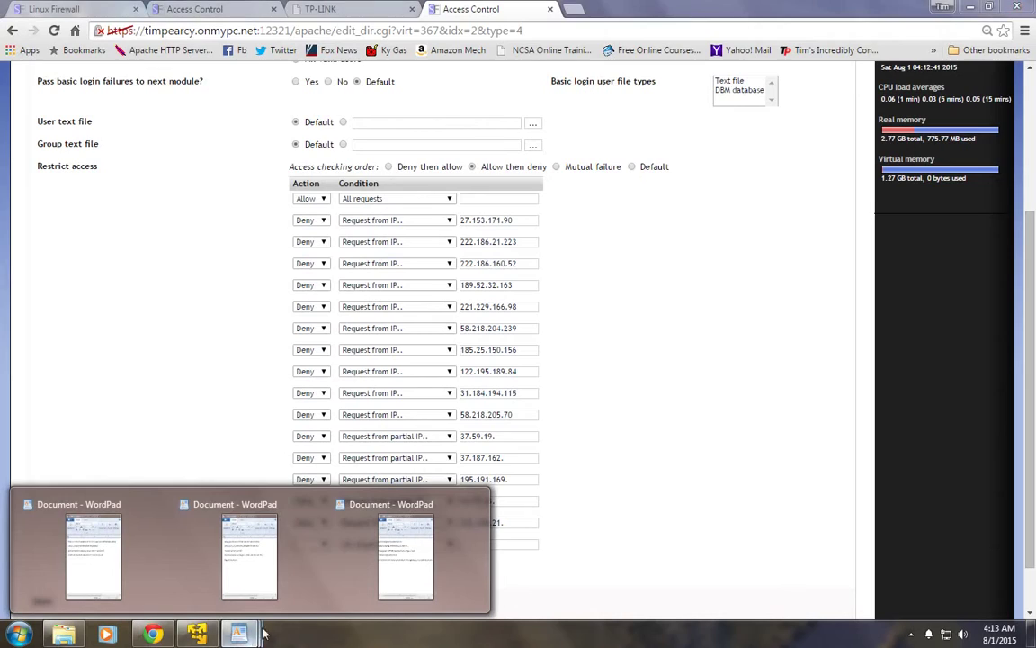
mouse_move(266, 567)
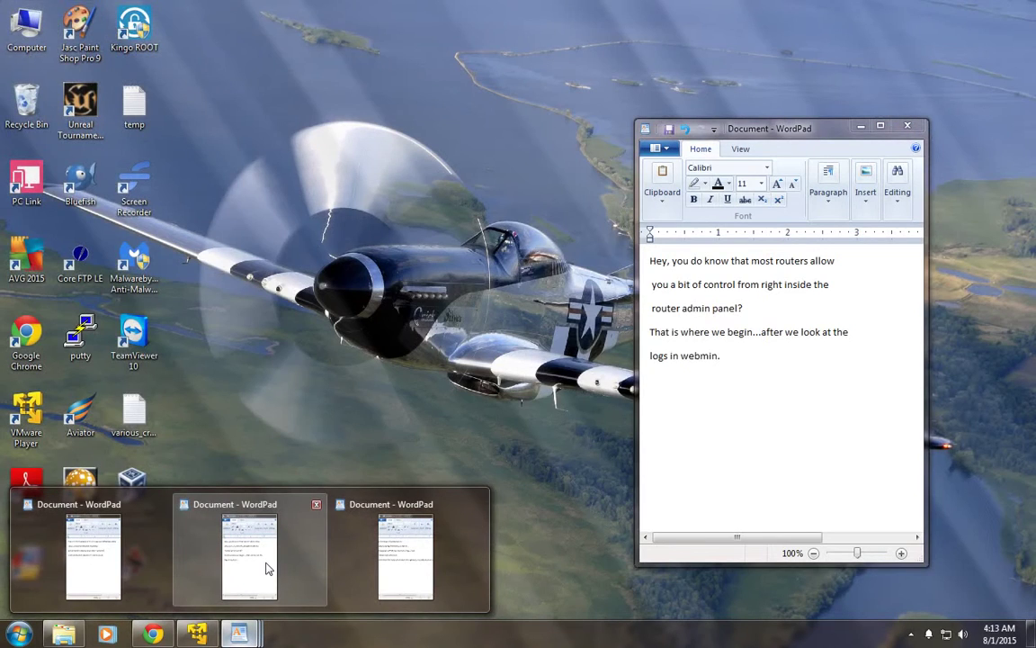
click(266, 568)
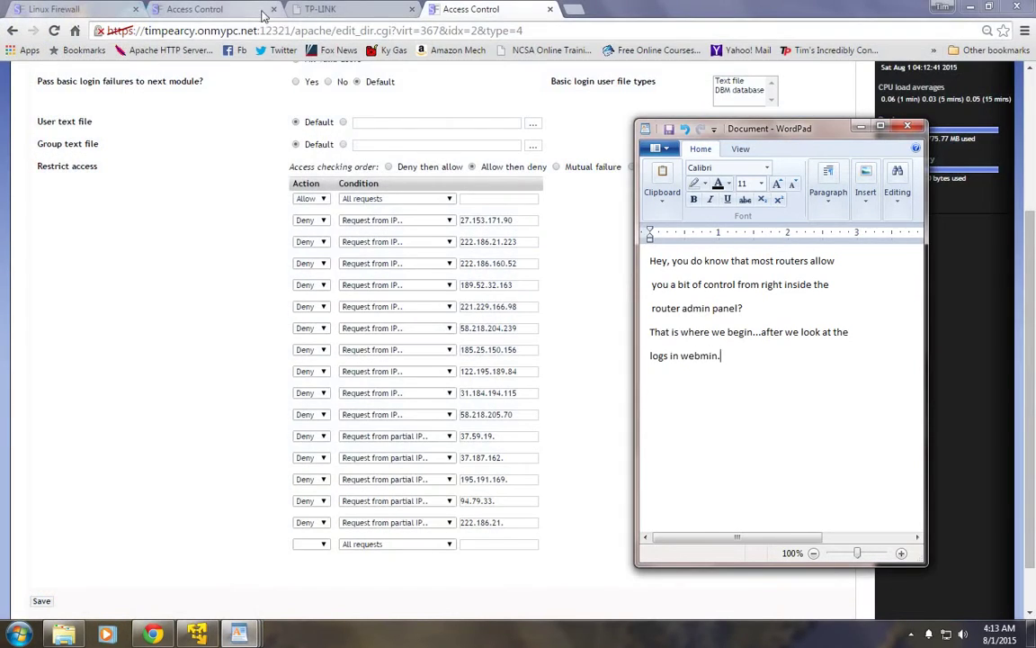
click(331, 7)
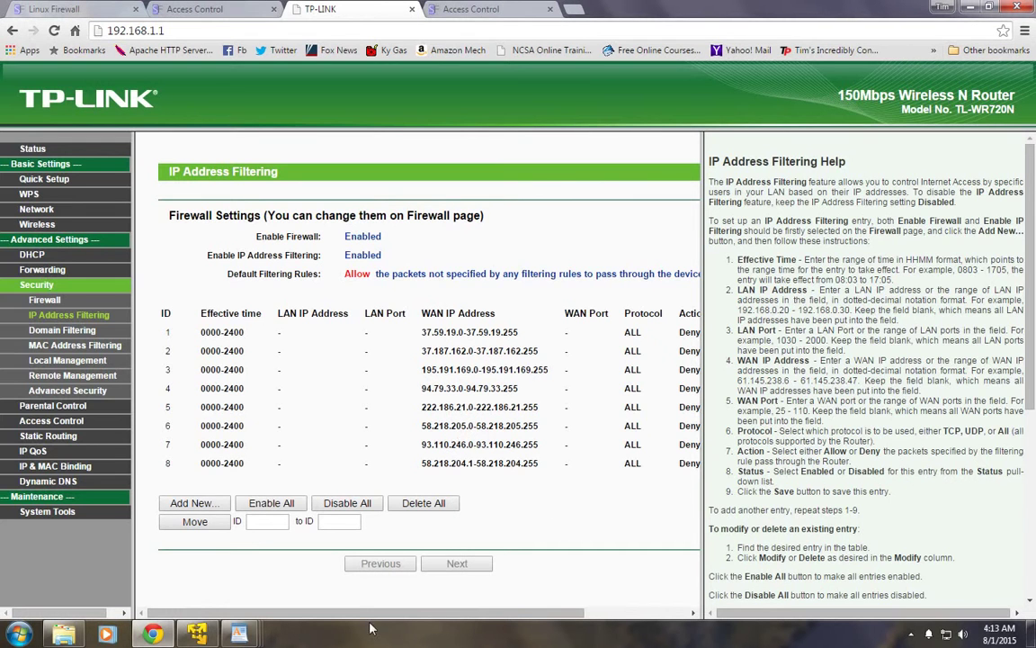
Bring the router admin panel note back over the filtering page and close it without saving
mouse_move(252, 639)
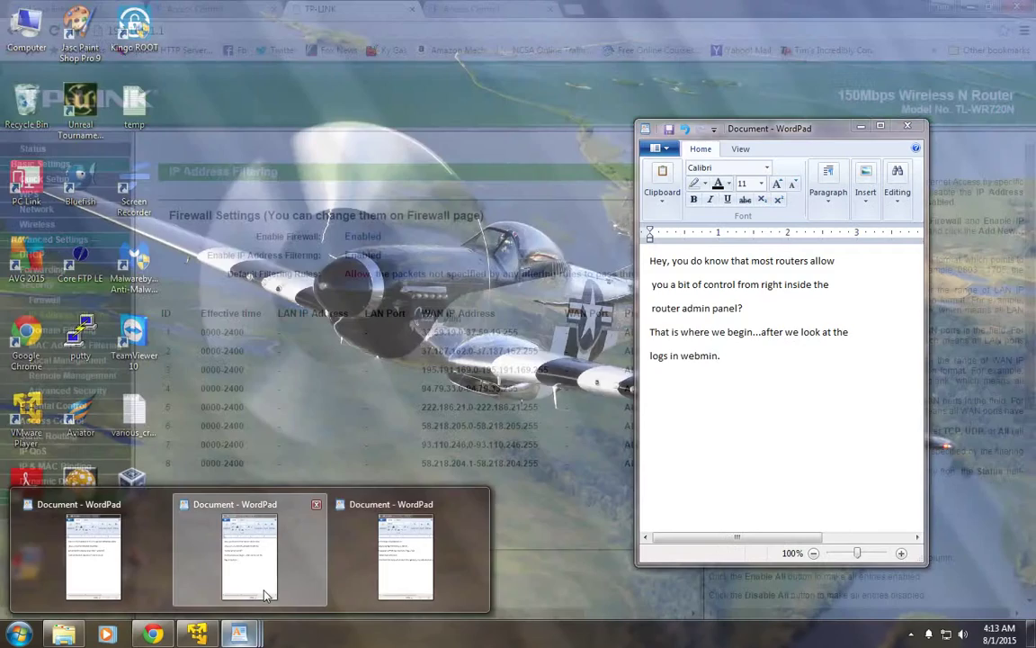
click(242, 540)
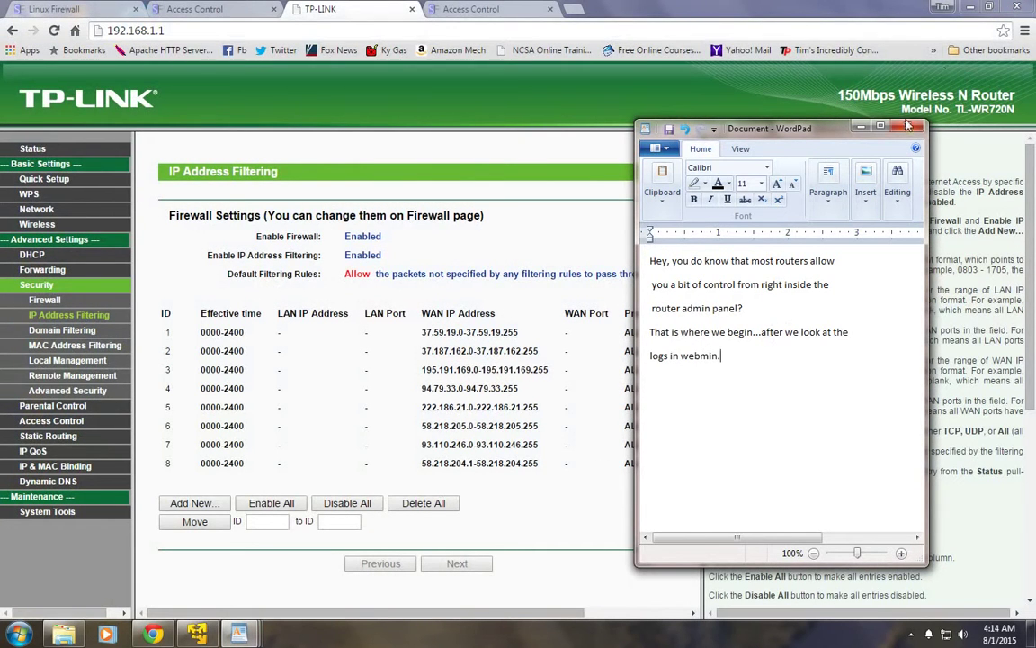
click(907, 125)
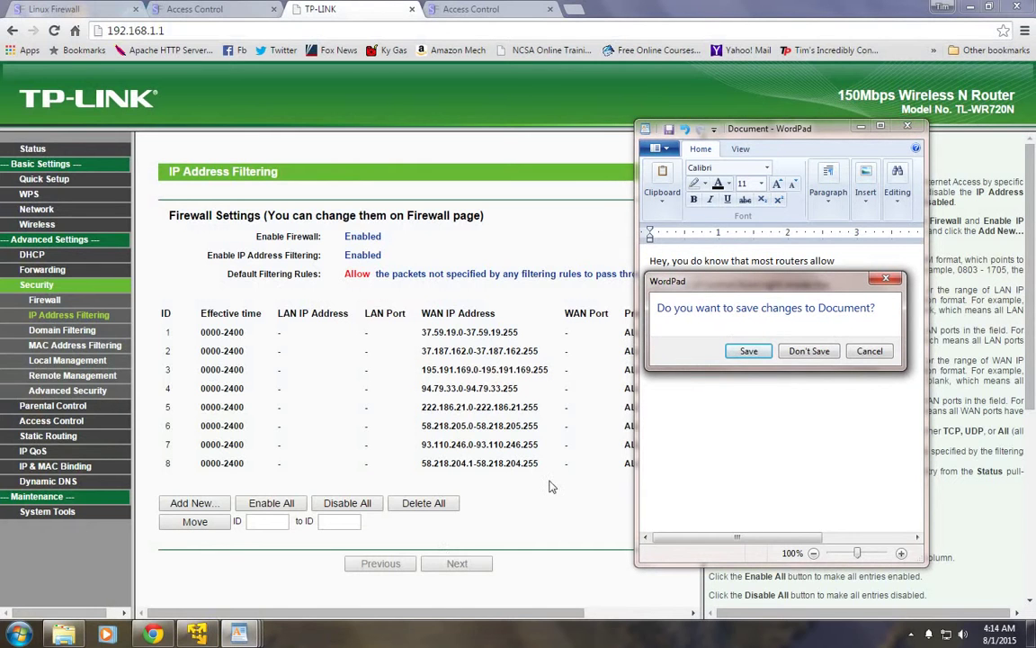
click(809, 351)
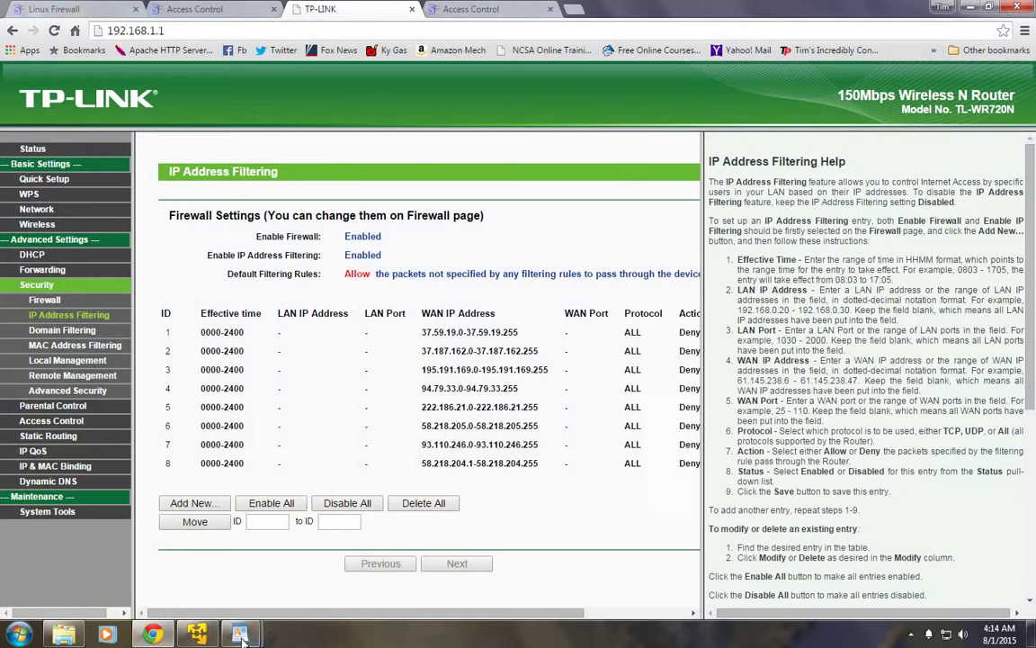
Bring up the note about the first layer of protection and close it without saving
mouse_move(268, 624)
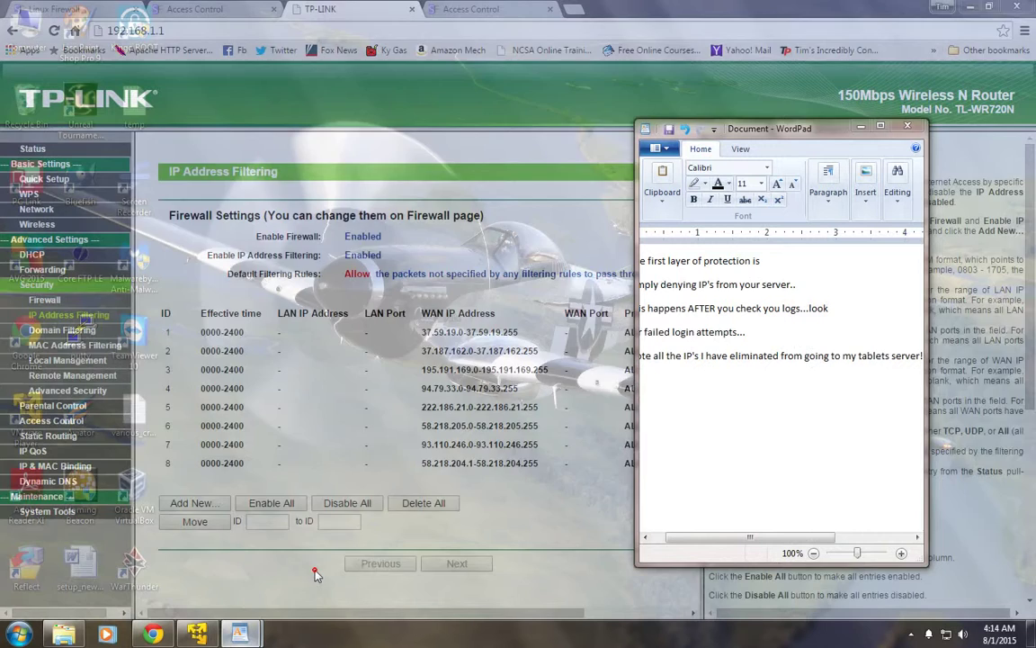
click(283, 515)
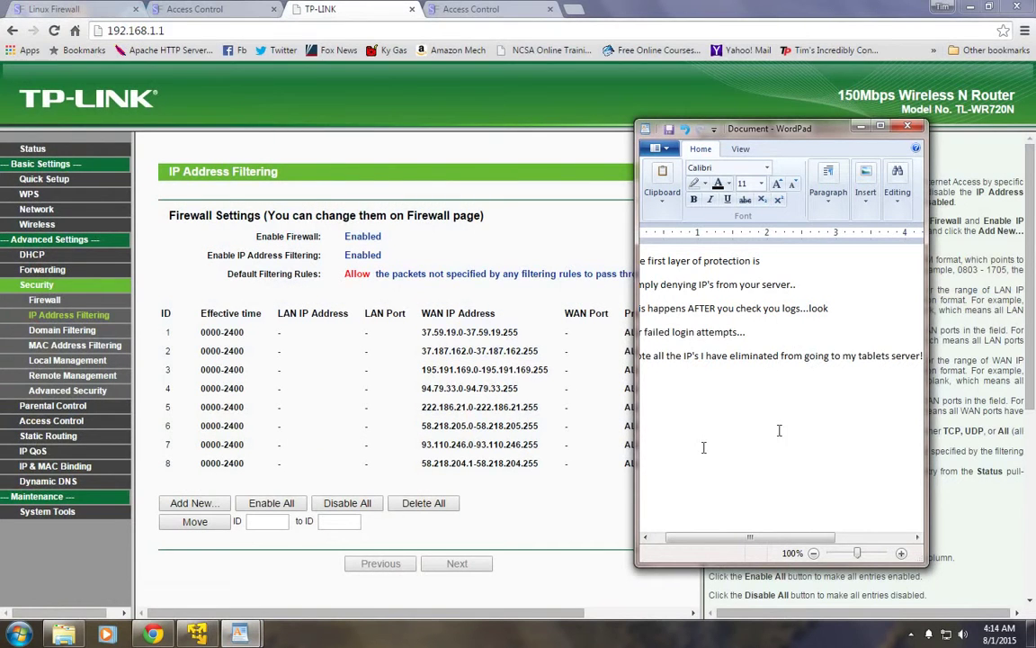
drag(751, 537, 738, 537)
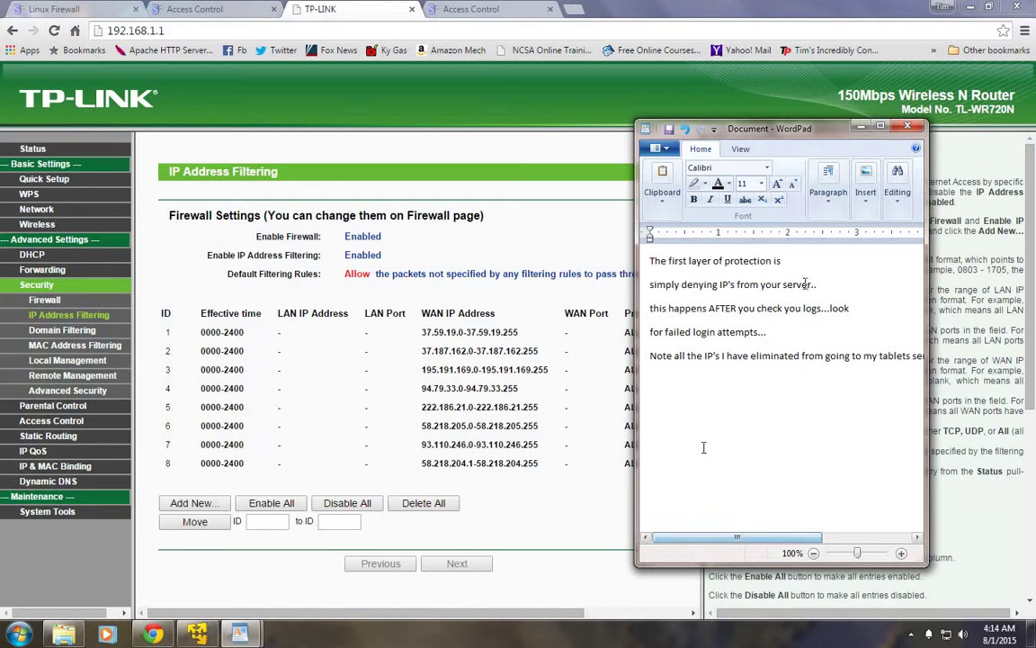
click(904, 126)
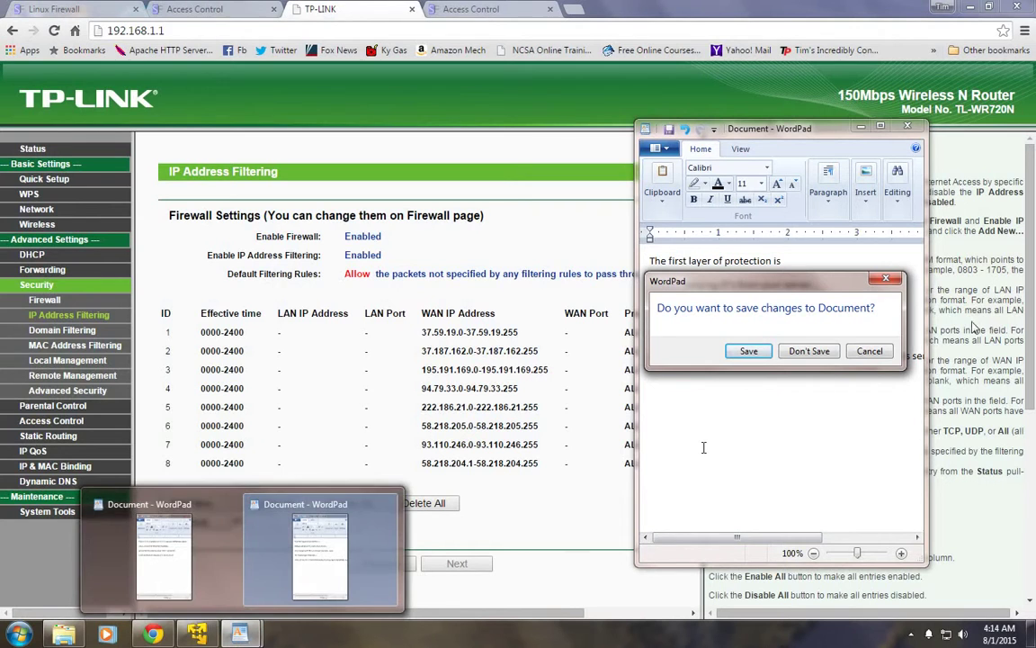
click(808, 351)
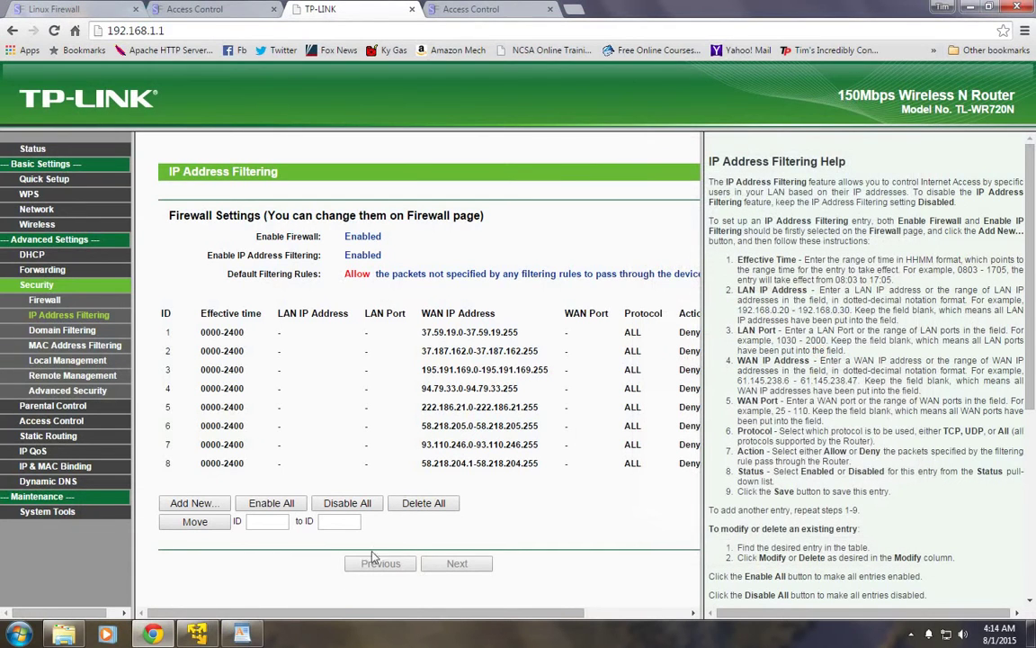
Bring up the WordPad note on using IPTables and minimize it again
mouse_move(241, 632)
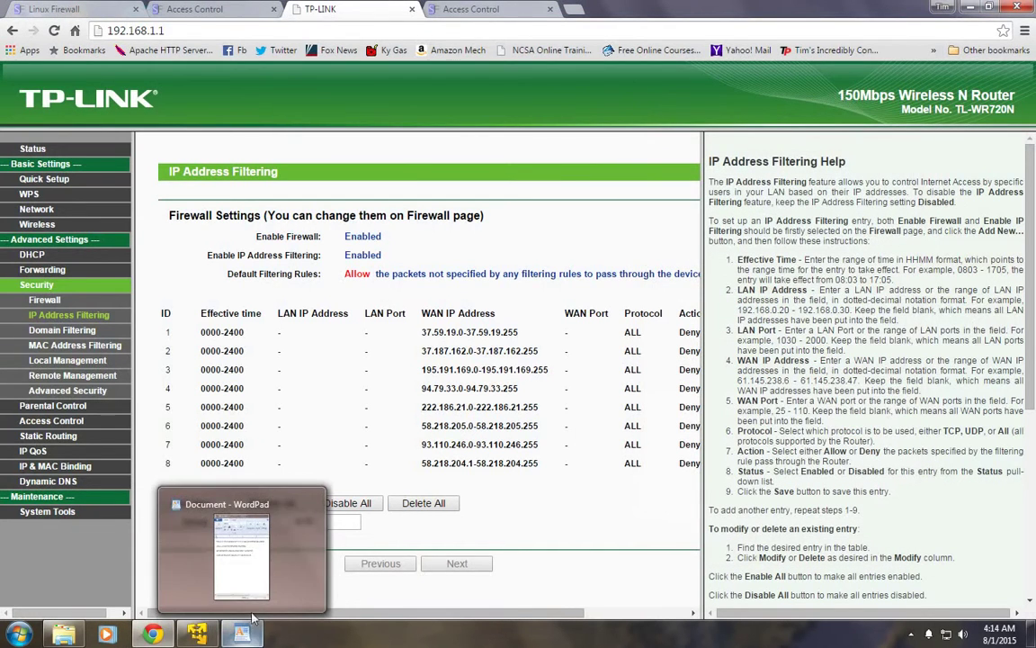
click(232, 503)
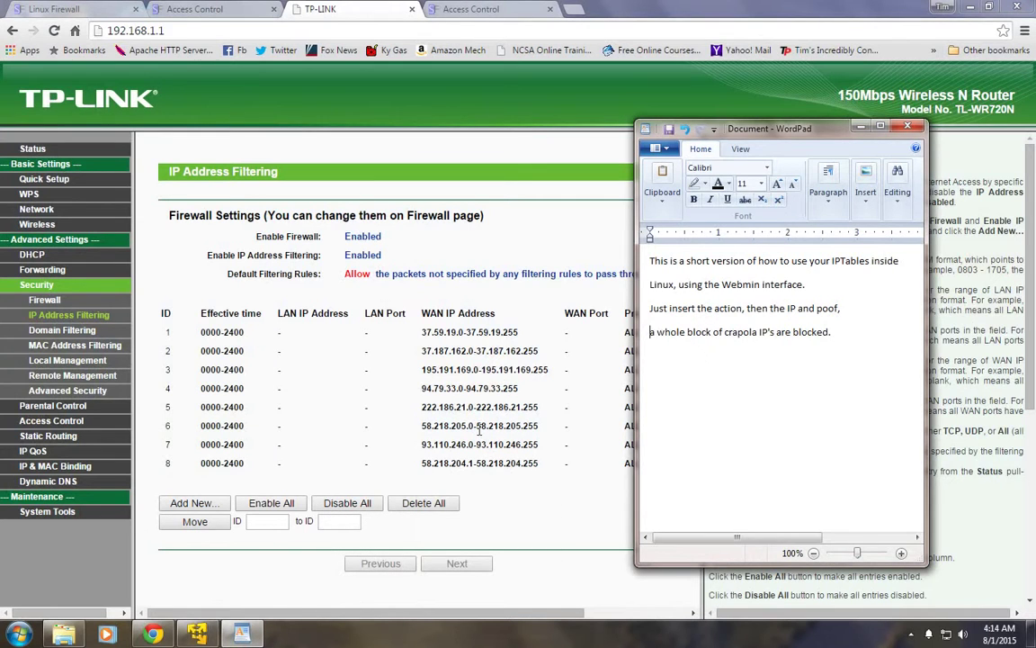
click(860, 127)
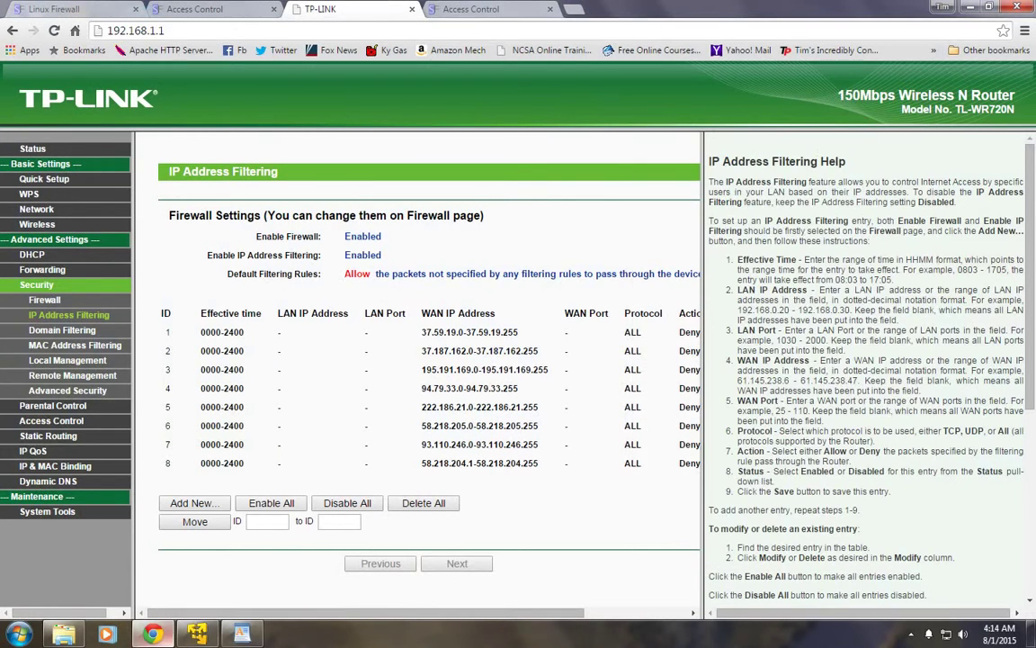
Open a new WordPad document and write the line "You can aslo deny access using your router!"
click(18, 632)
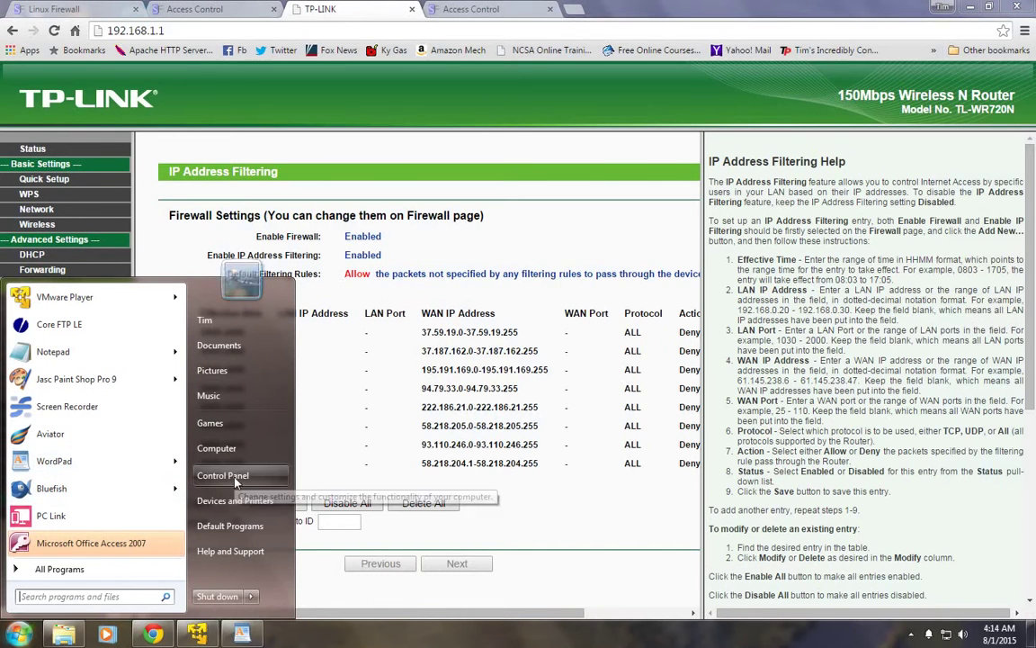
click(59, 464)
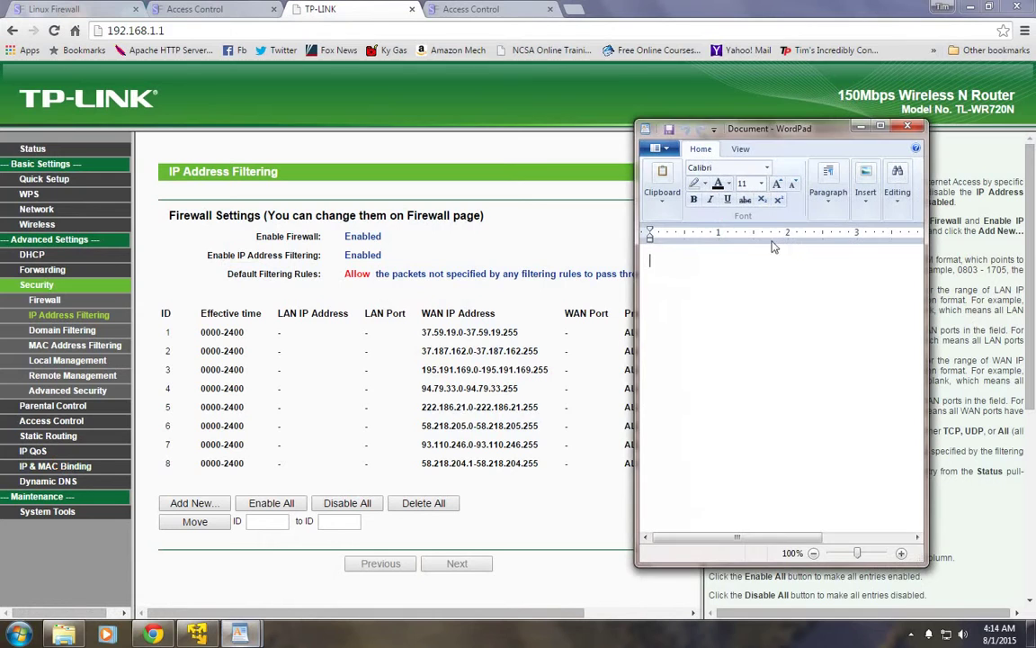
text(You can aslo de)
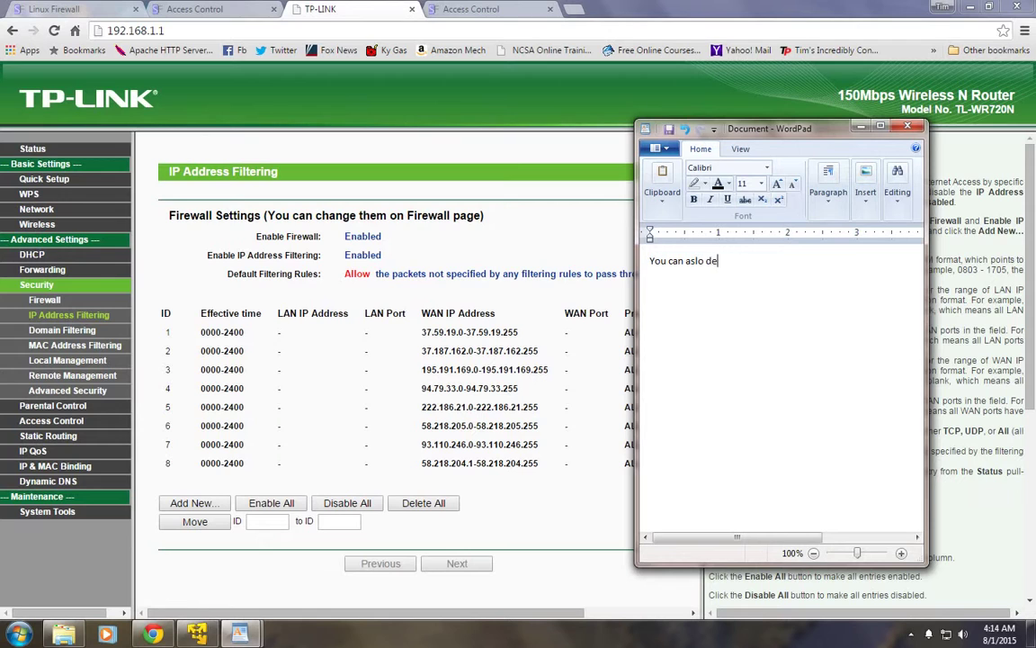
text(nt)
text(y )
text(access using )
text(your rout)
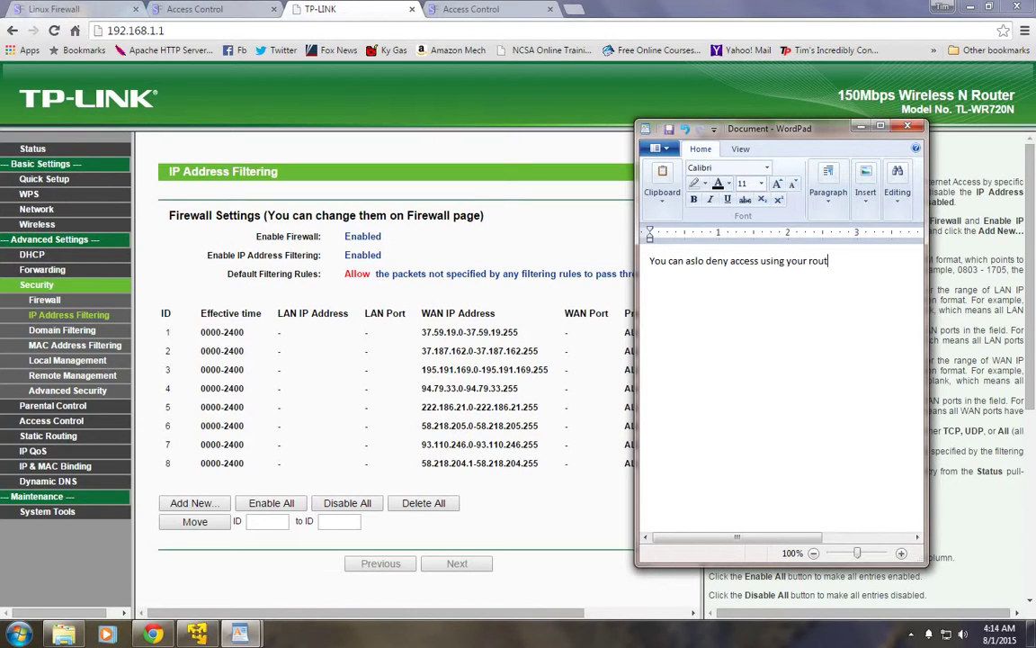
text(er)
Add a second line to the router note reading "Even my incredibly cheap $14 wireless +ethernet router"
text(m)
text(y incredibly)
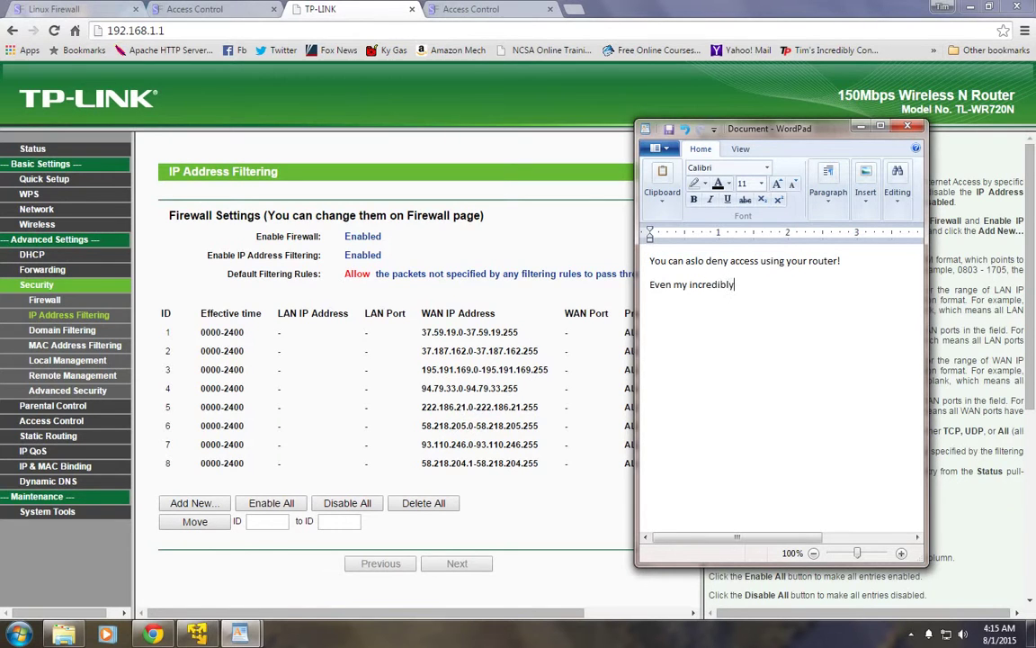
text( cheap $14 wireless e)
text(ther)
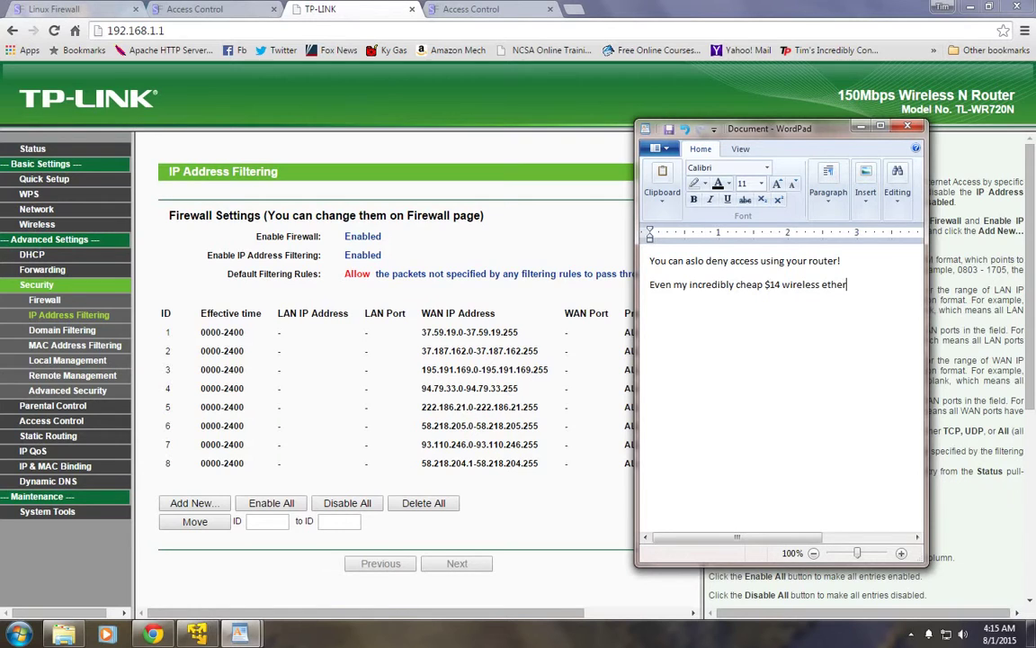
text(net router)
click(822, 285)
text(-)
Continue the router note on a new line with "has some basic configuration for IP blocking....", dismissing the color scheme dialog, and minimize the note
click(902, 287)
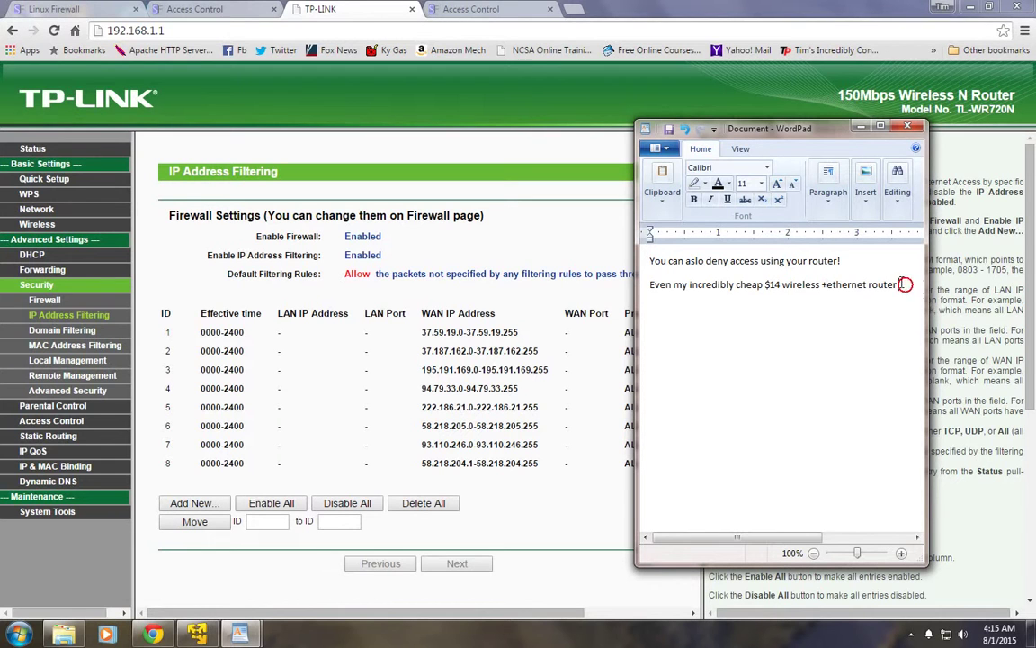
text(has so)
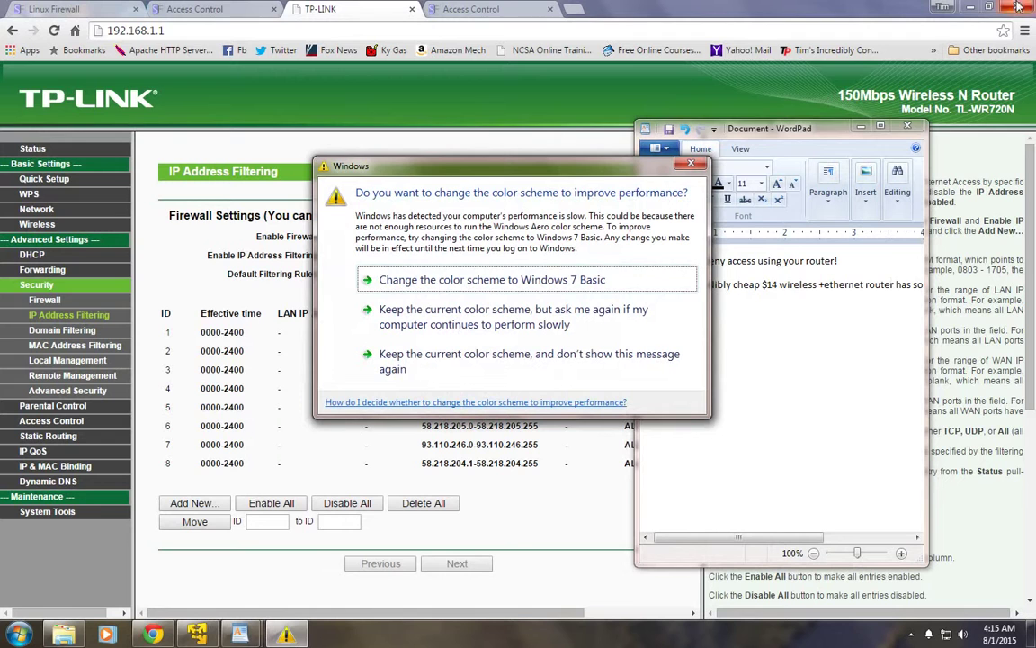
click(691, 164)
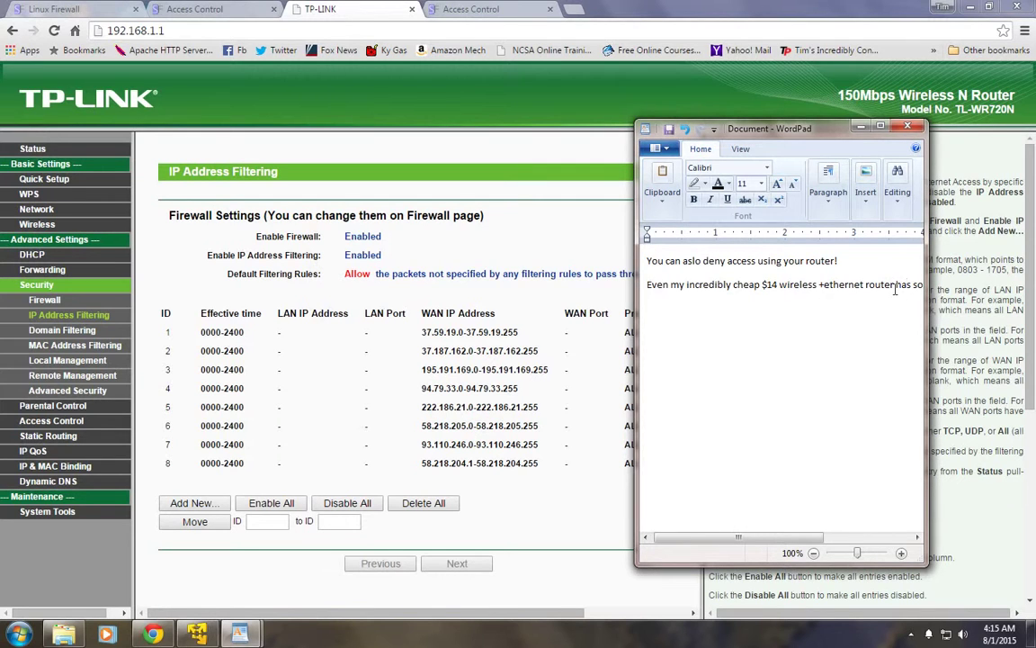
key(Return)
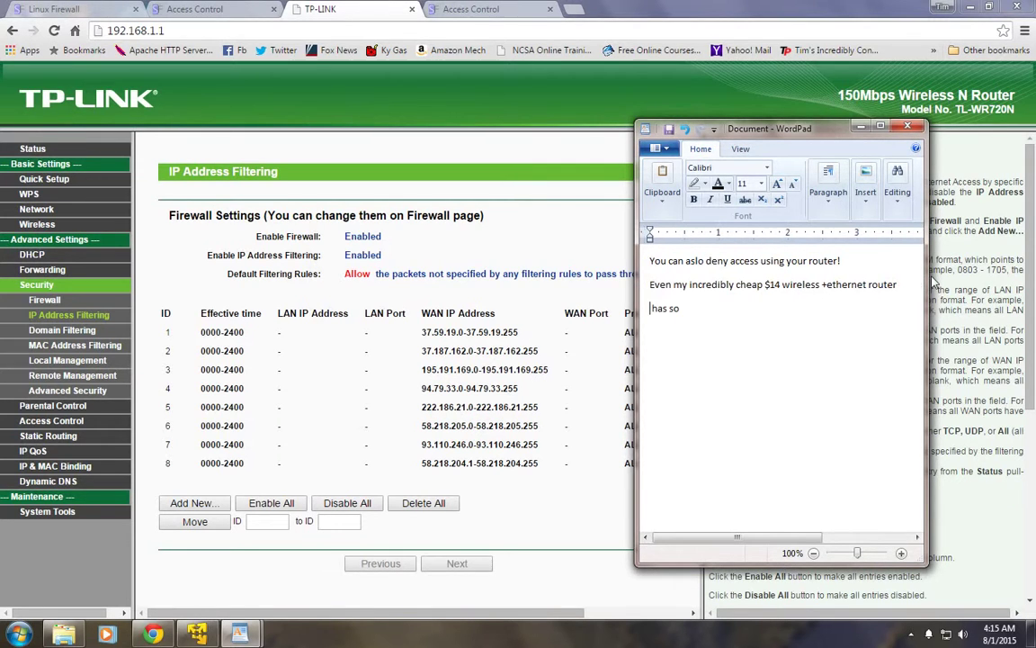
click(702, 313)
text(me basic configuration)
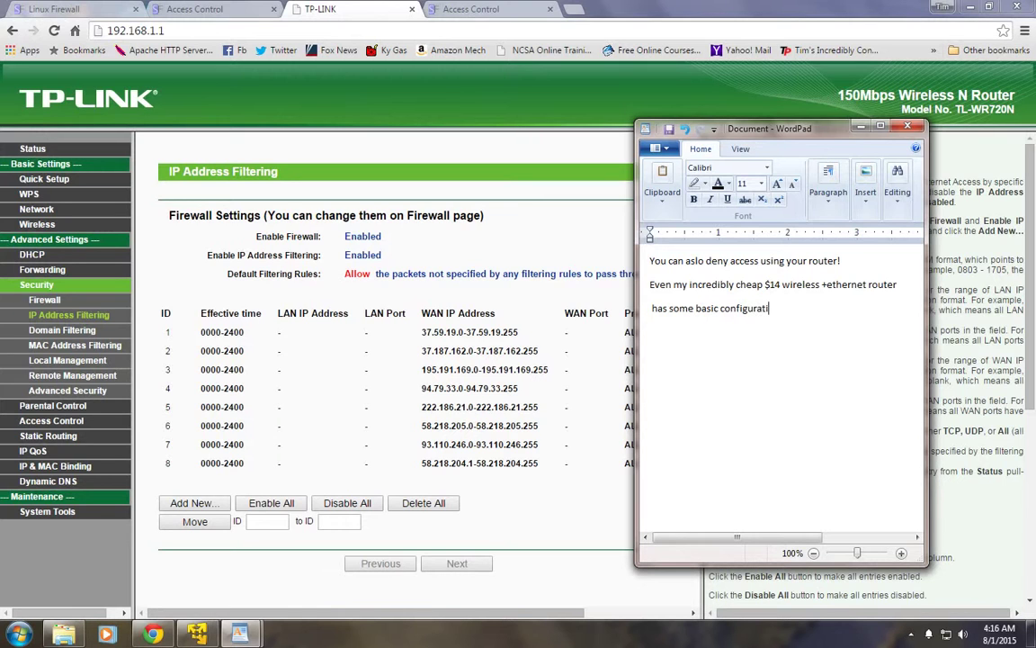
text( for IP blocking....)
click(860, 127)
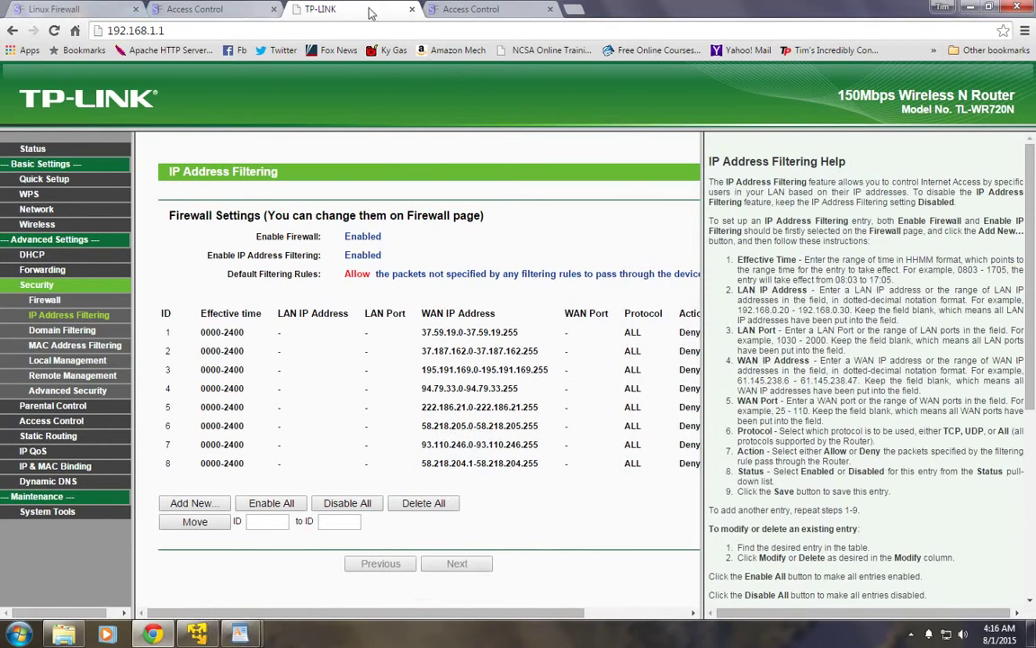
Close the TP-LINK router page and one of the two Access Control pages, and switch to the Linux Firewall page
click(412, 10)
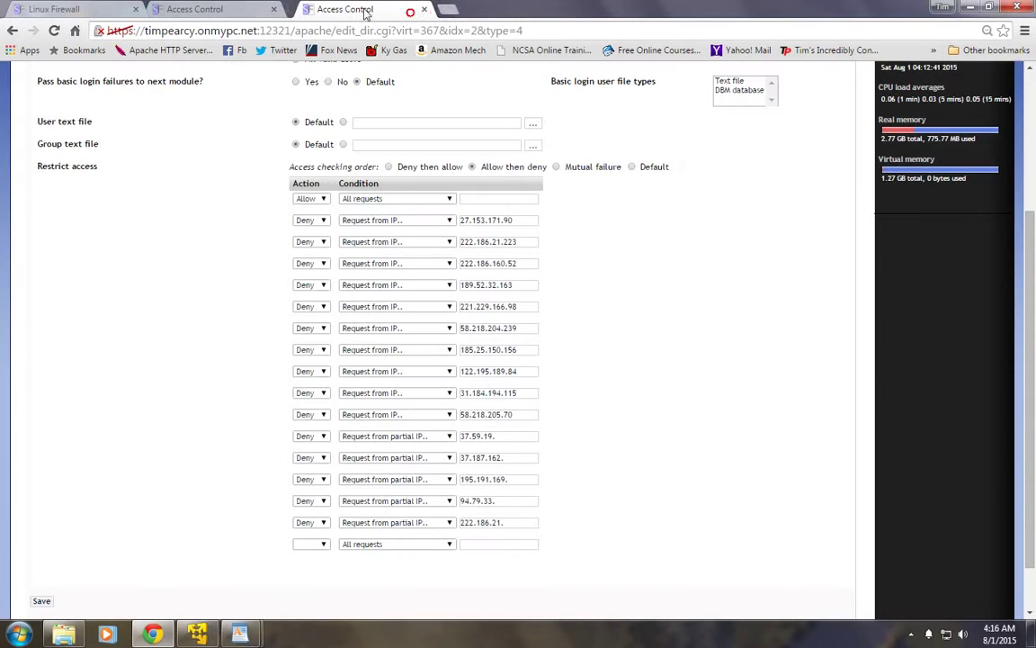
click(208, 9)
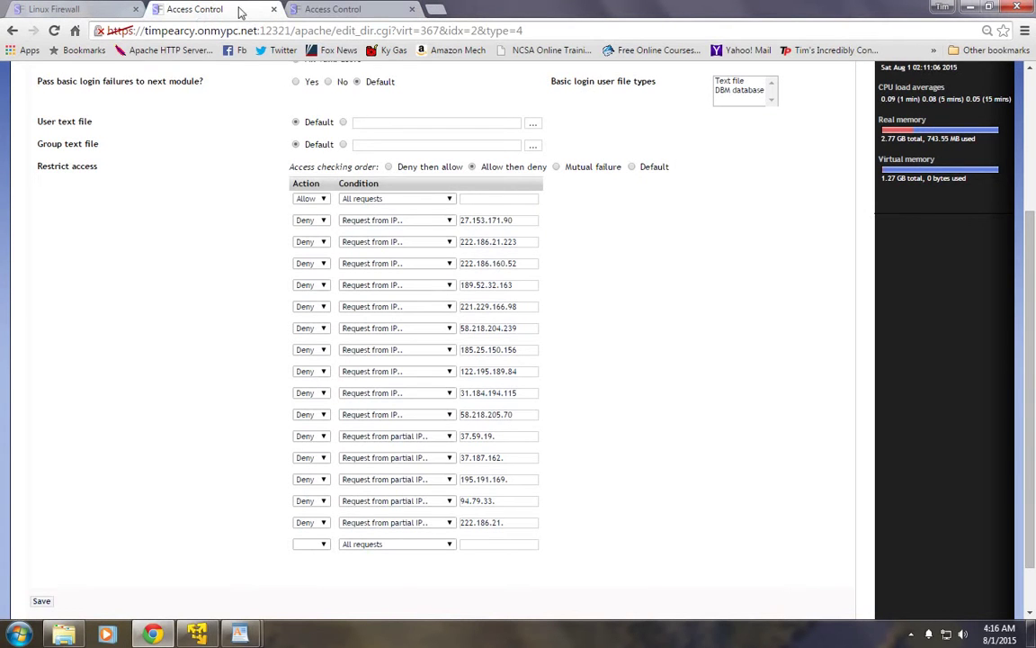
click(272, 10)
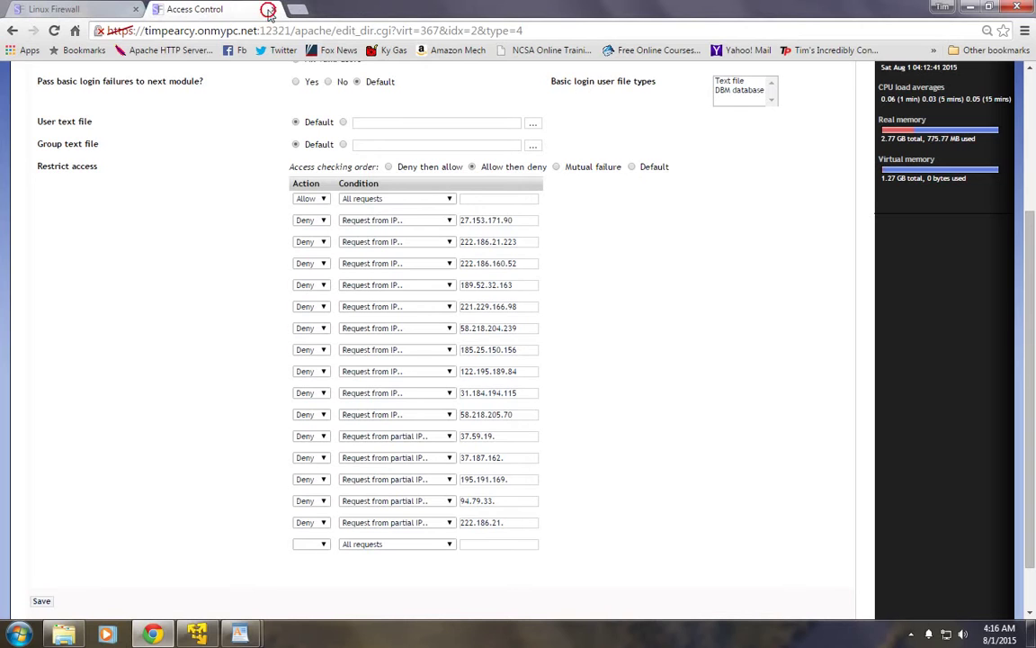
click(82, 8)
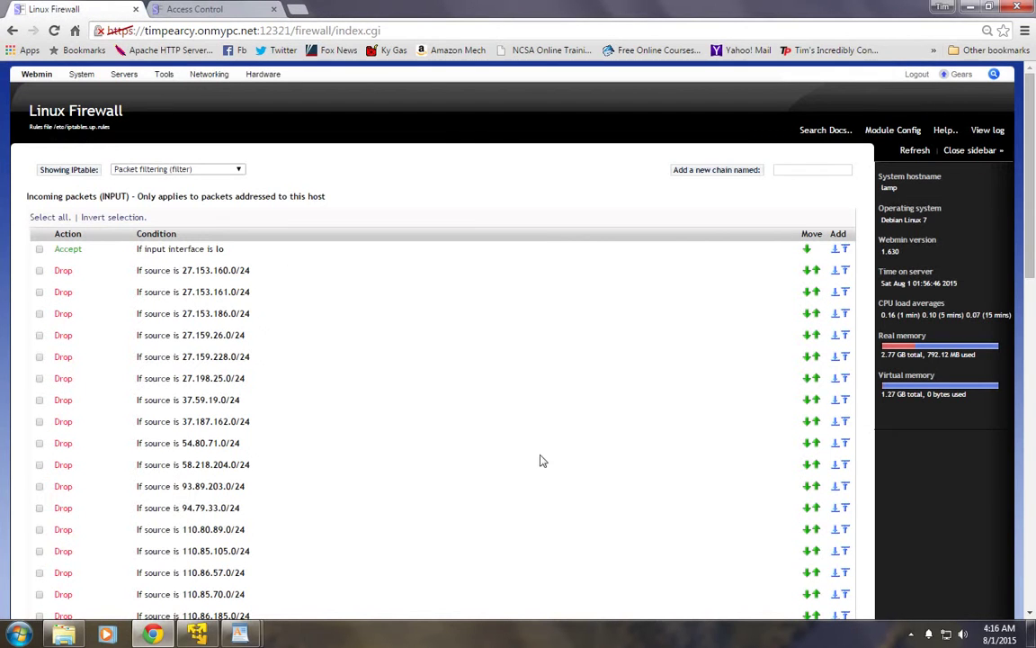
Bring up the IPTables note over the firewall rules, and reopen Webmin's Linux Firewall module
mouse_move(240, 634)
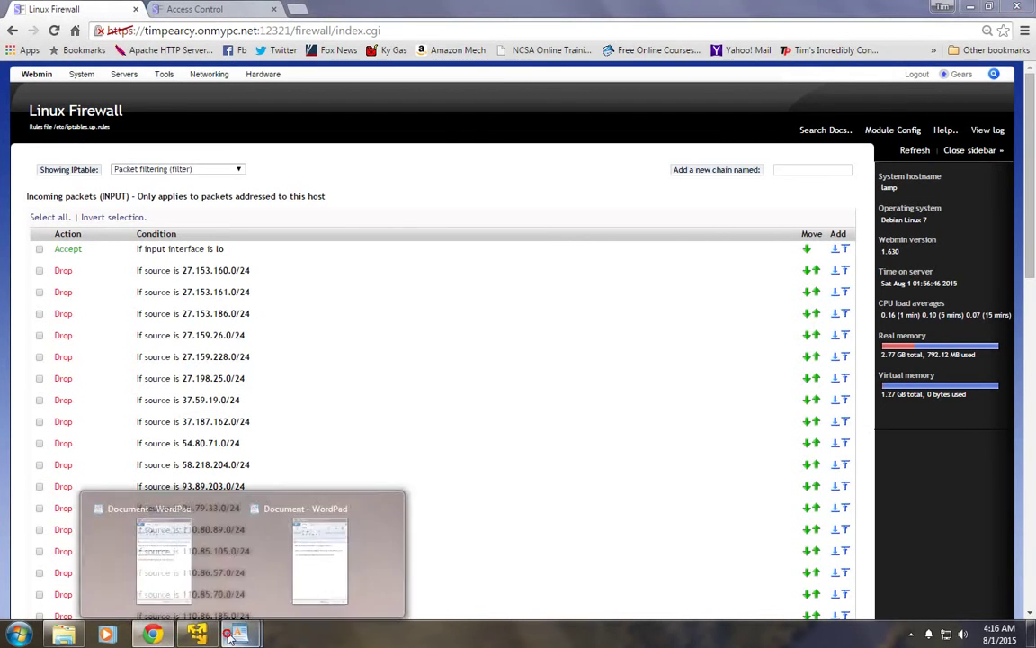
mouse_move(162, 566)
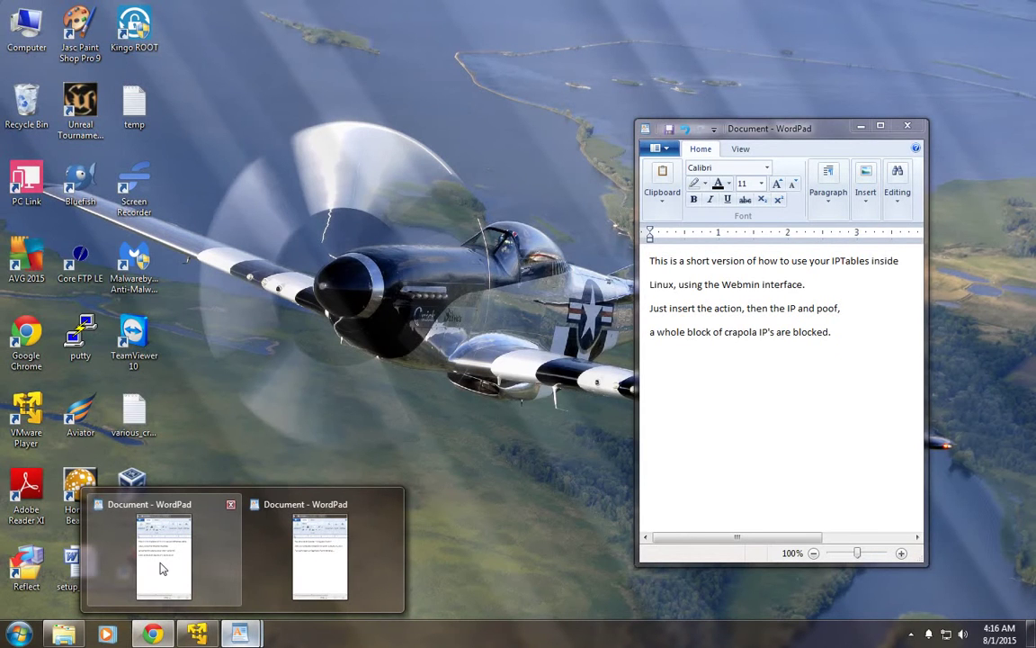
click(162, 566)
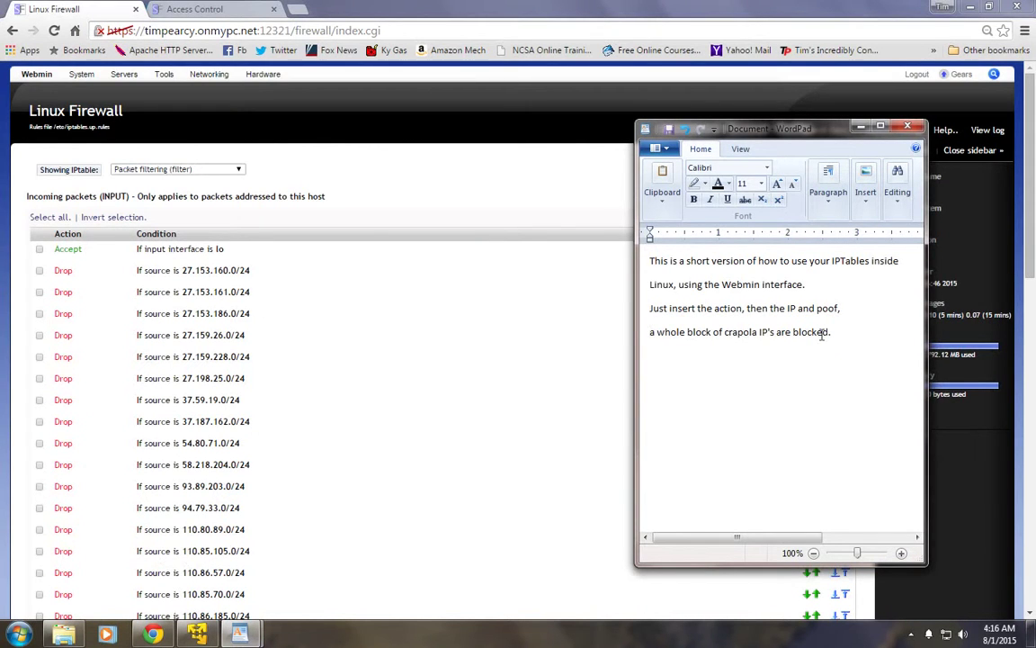
click(649, 332)
mouse_move(256, 77)
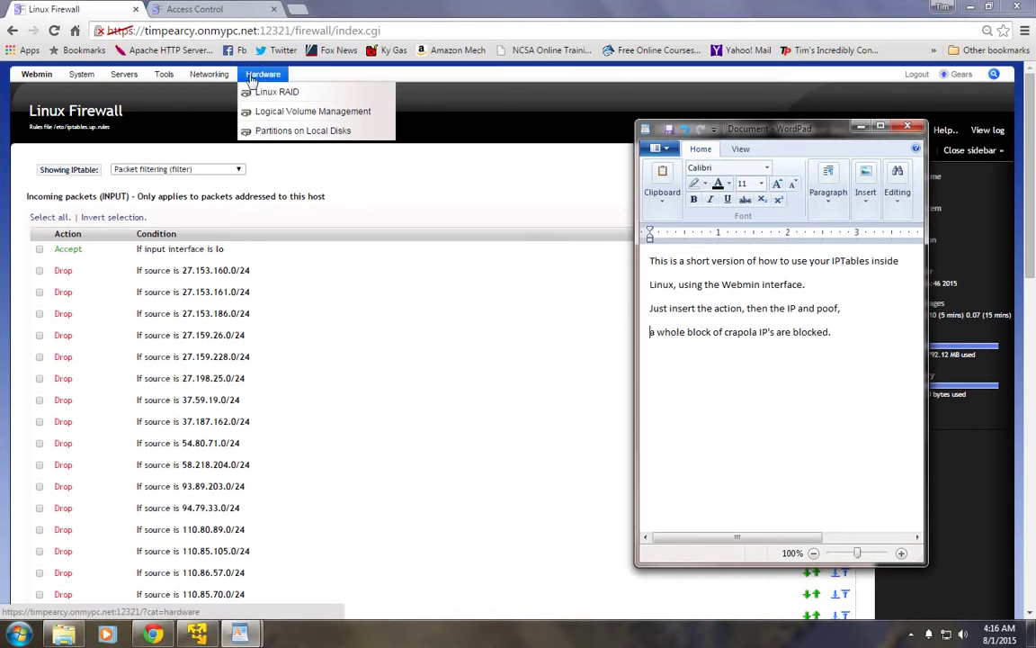
mouse_move(209, 78)
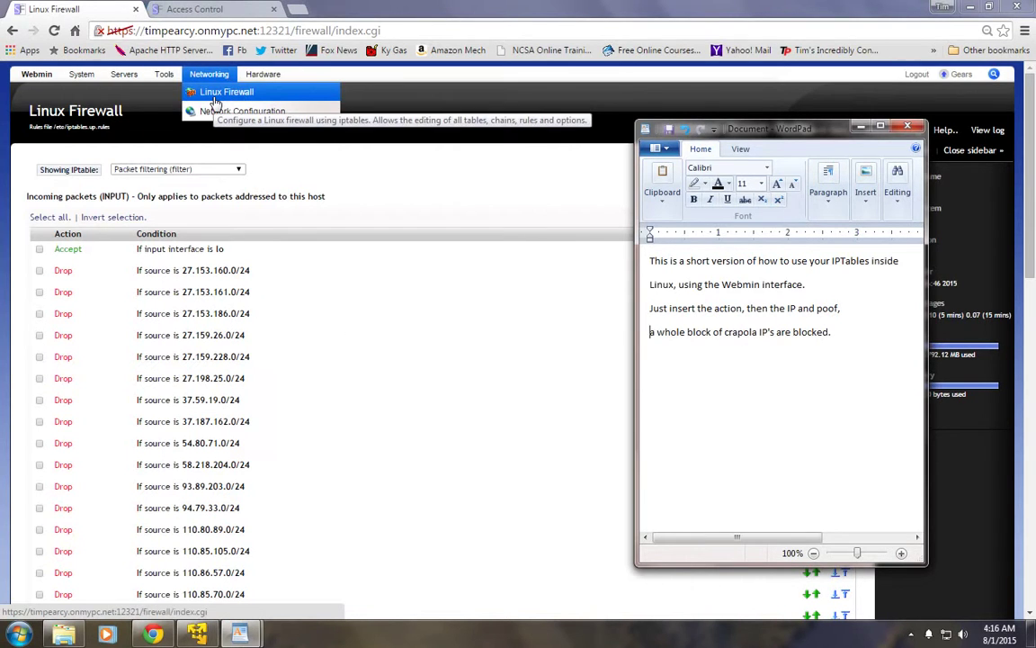
click(215, 95)
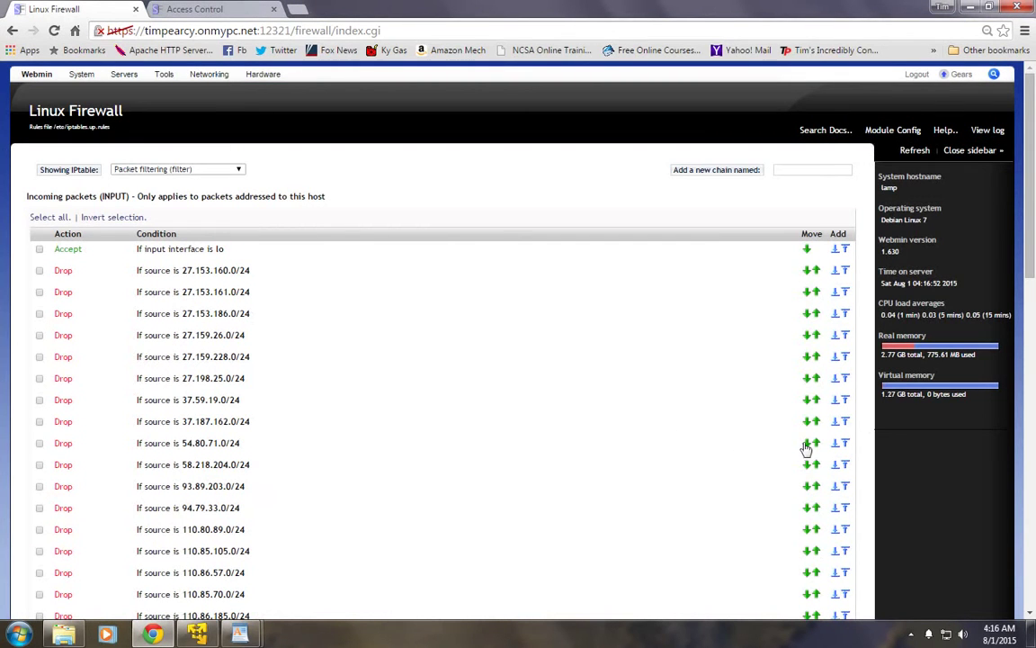
Bring back the IPTables note and add a new line starting "just use the first 3 segments and then .0/24 to"
mouse_move(239, 634)
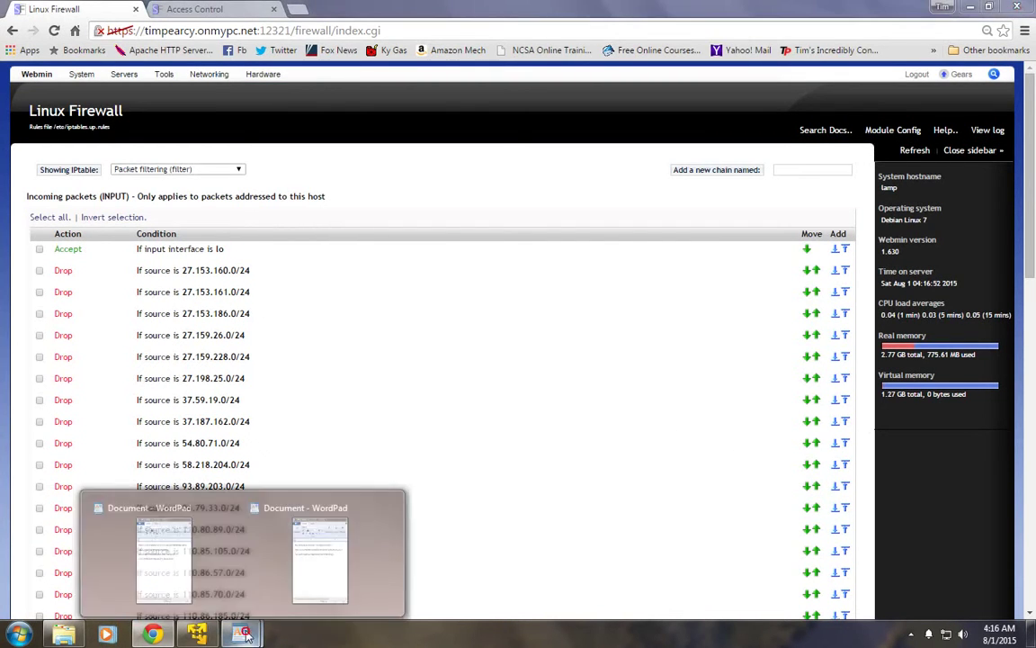
click(160, 572)
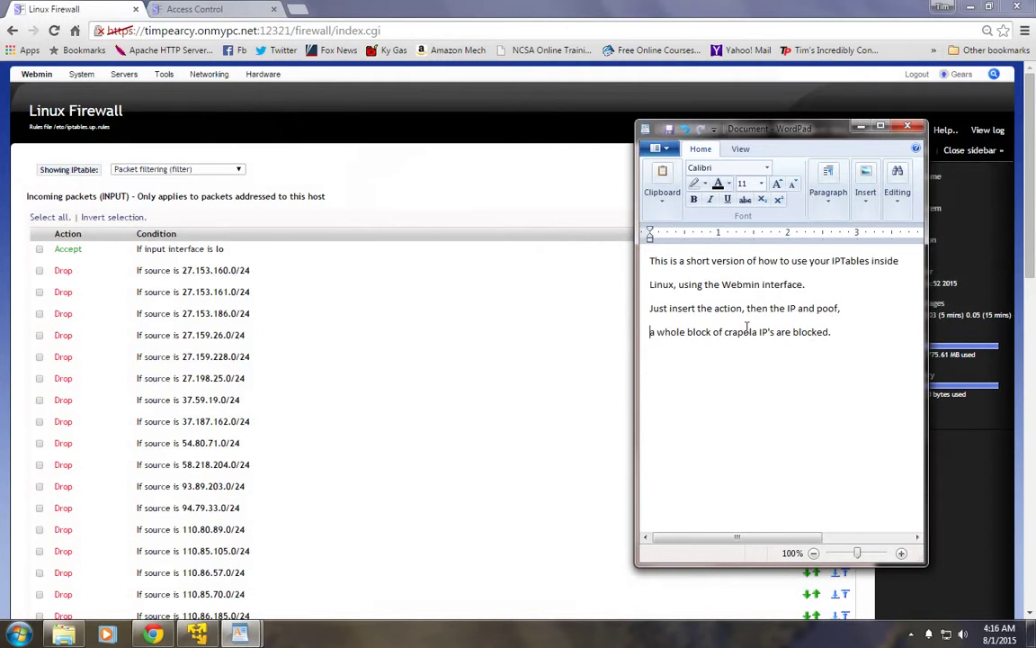
click(849, 338)
click(842, 332)
key(Return)
text(just use the first )
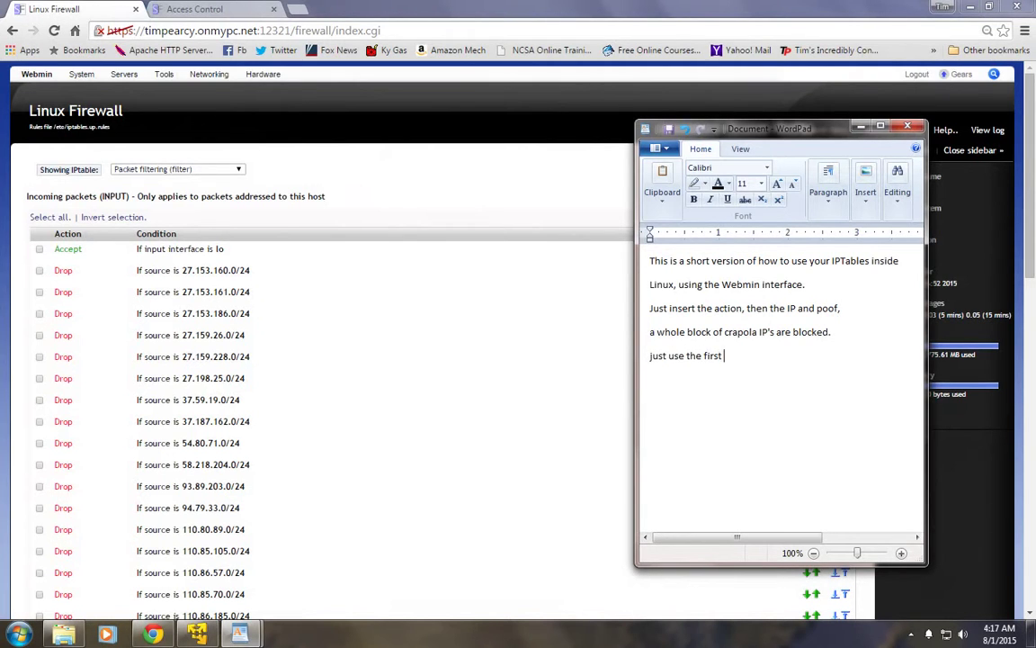
text(3 seg)
text(ments and then .0/24 to)
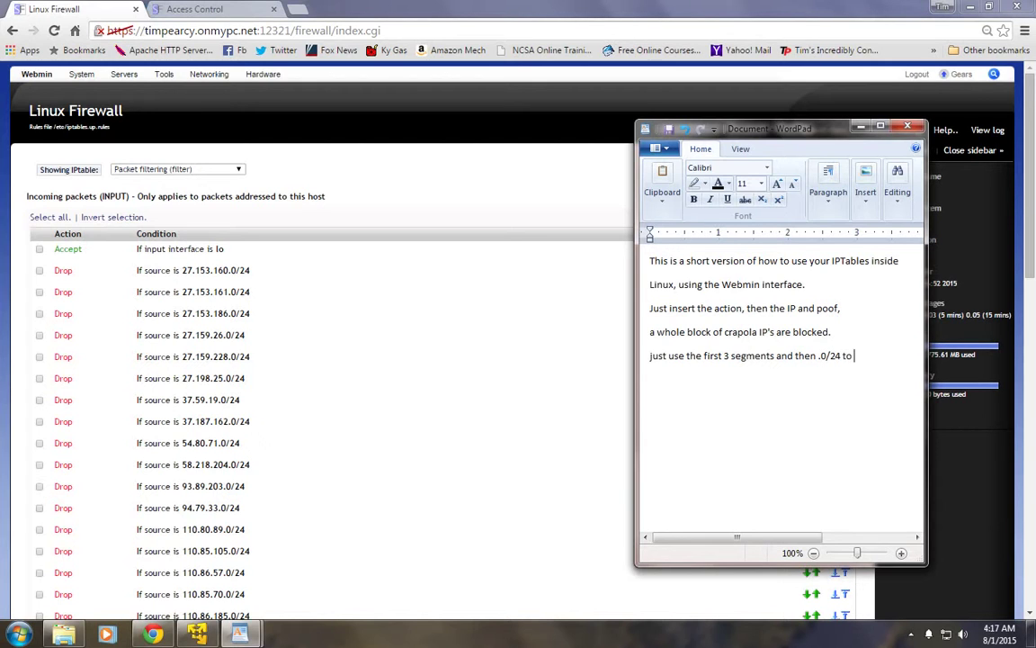
Finish the sentence in the IPTables note with "block that whole 255 IP address block!", breaking the line before "whole"
text(block that hole)
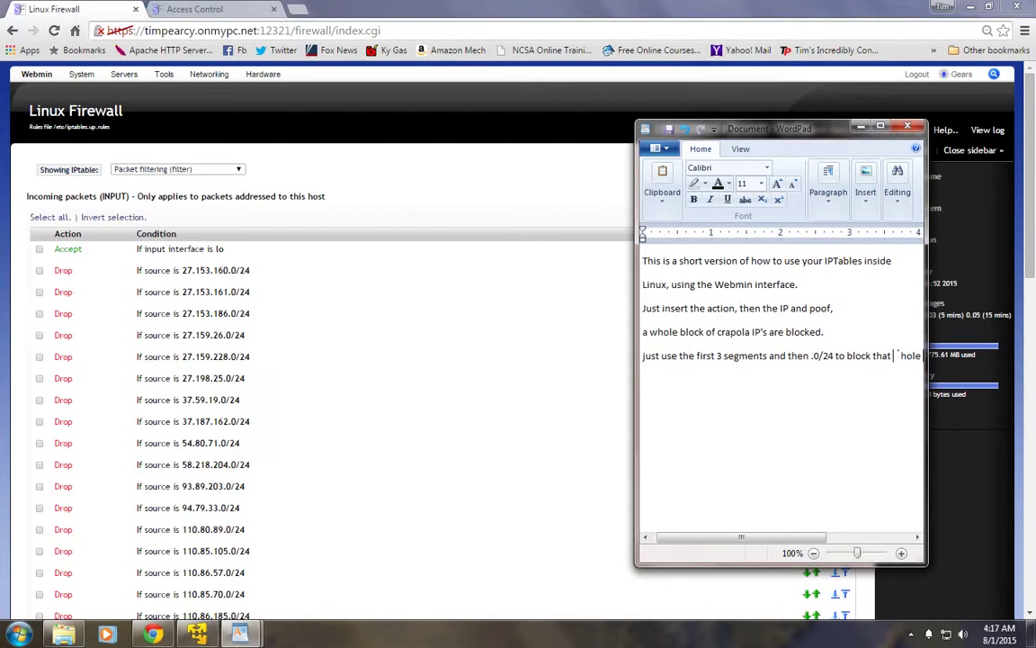
text(w)
key(End)
text(255)
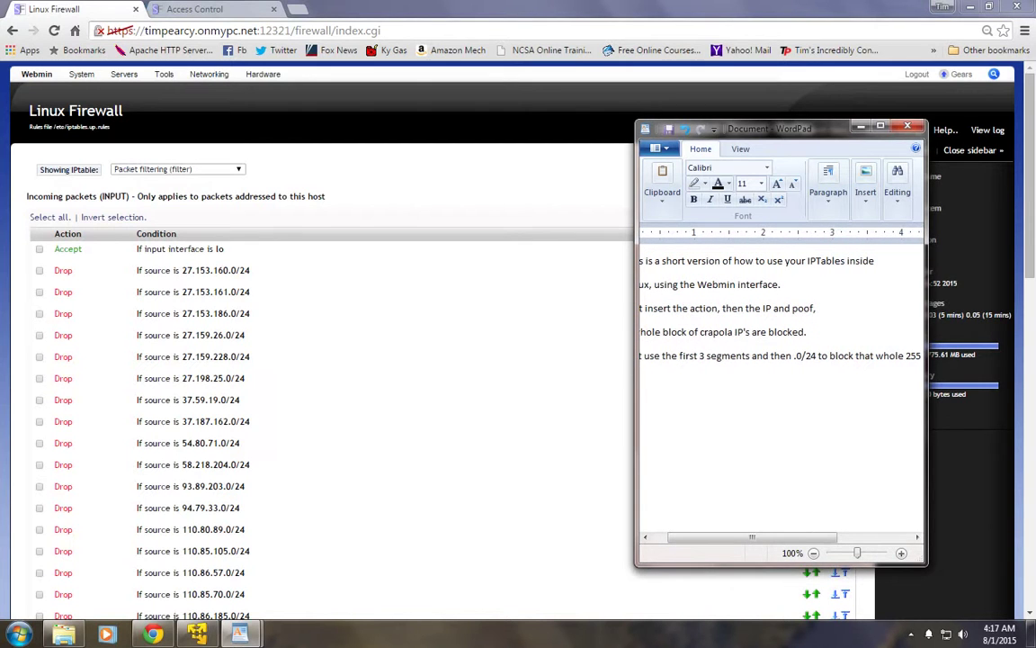
text( IP a)
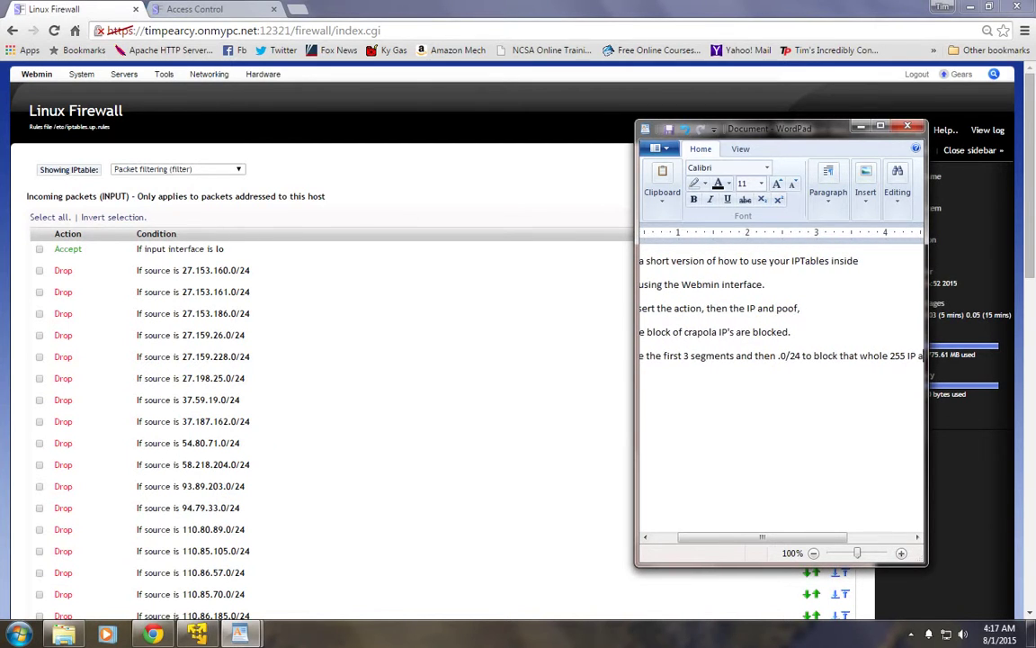
text(ddress)
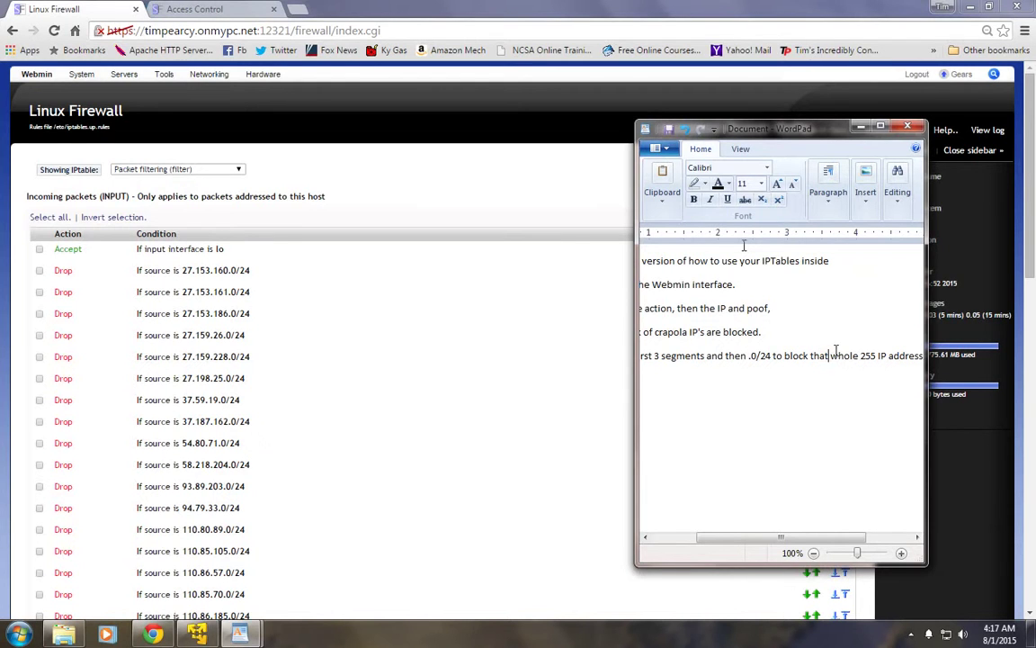
key(Return)
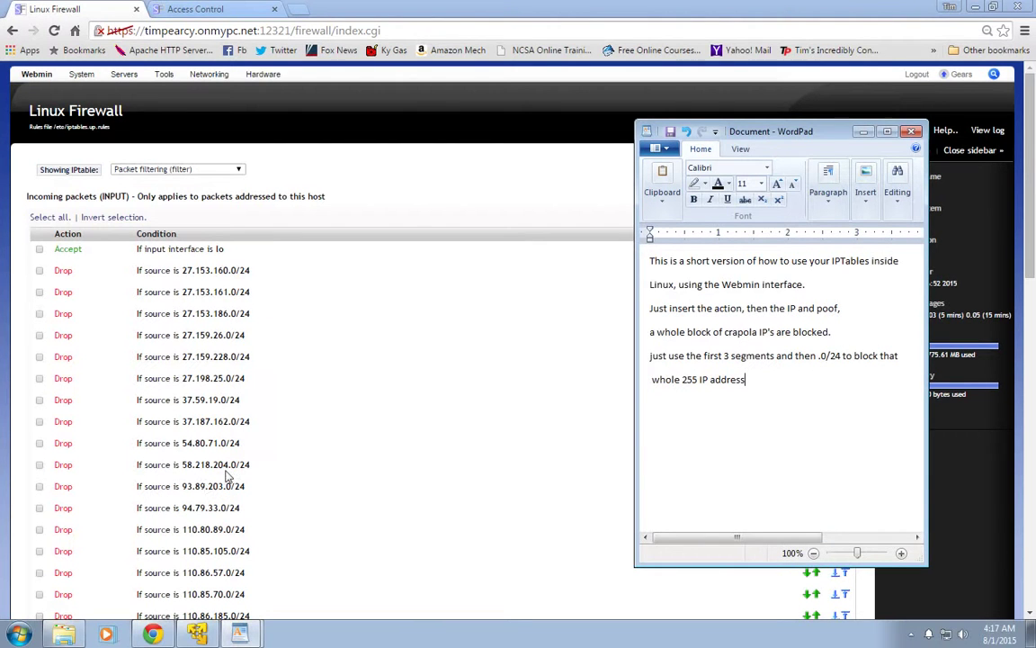
click(757, 380)
text(block!)
Minimize the IPTables note and look through the incoming packet rules down to the forwarded and outgoing chains
click(864, 133)
scroll(497, 473, down, 5)
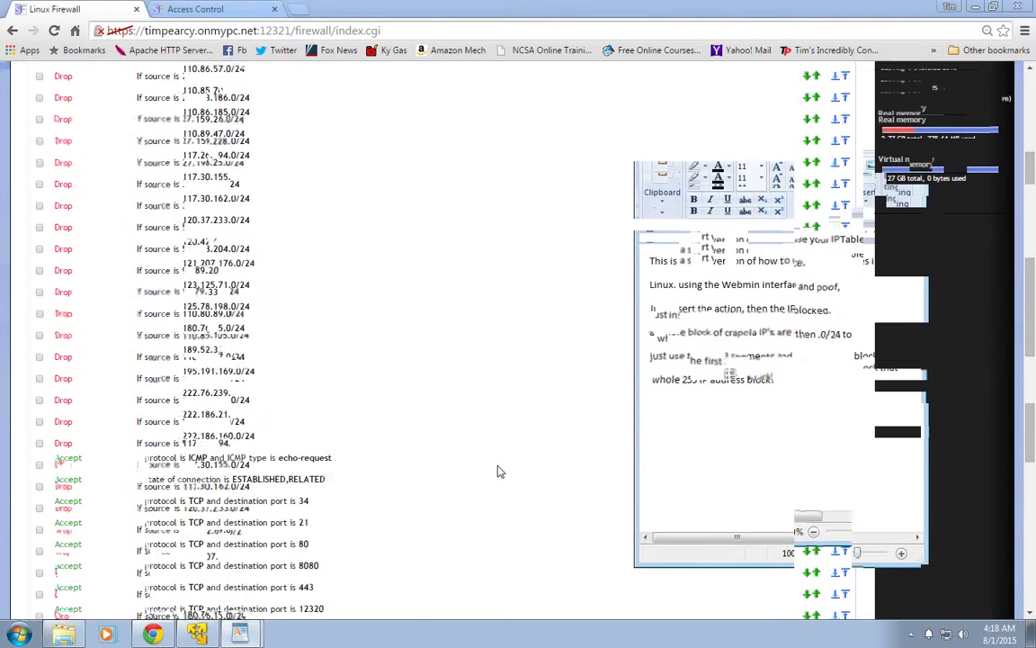
scroll(500, 471, down, 2)
scroll(500, 471, down, 2)
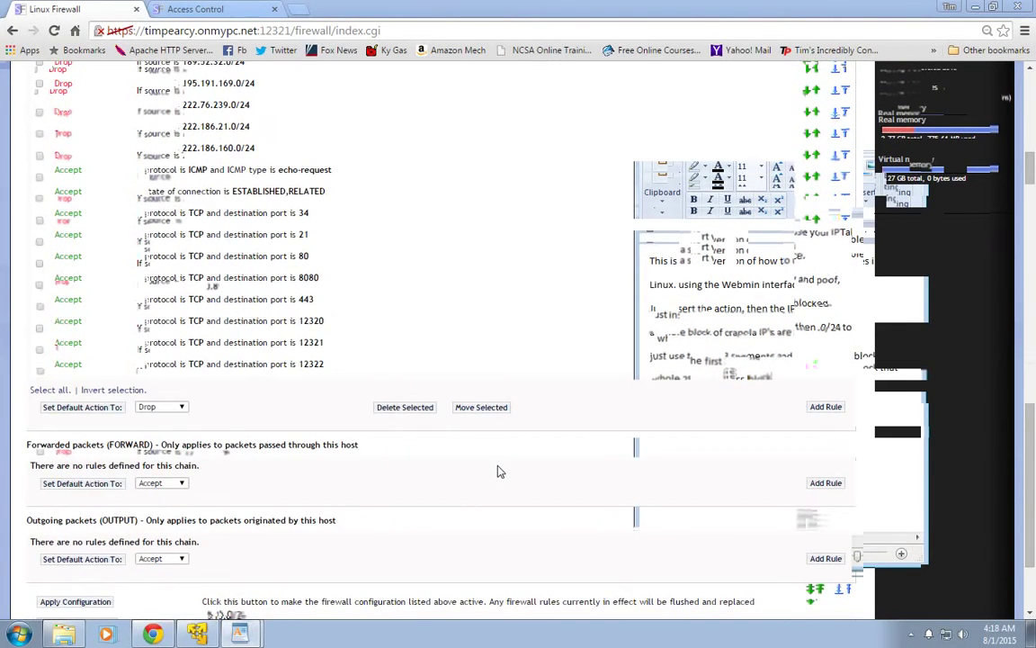
scroll(498, 472, up, 10)
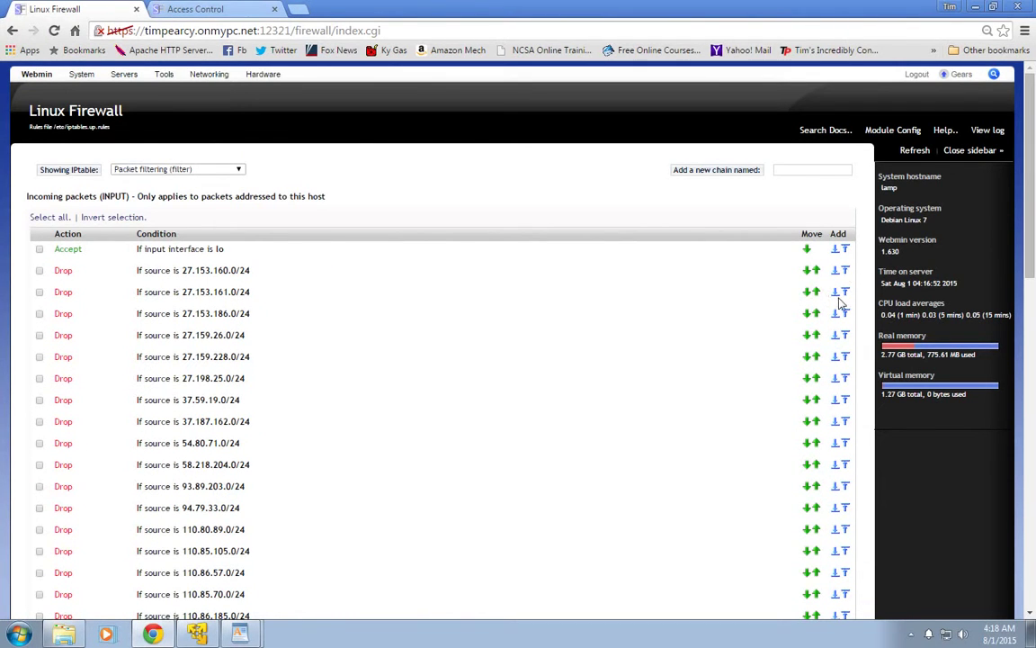
Review the drop rule for source 27.153.161.0/24, return to the rule list and apply the firewall configuration
click(64, 293)
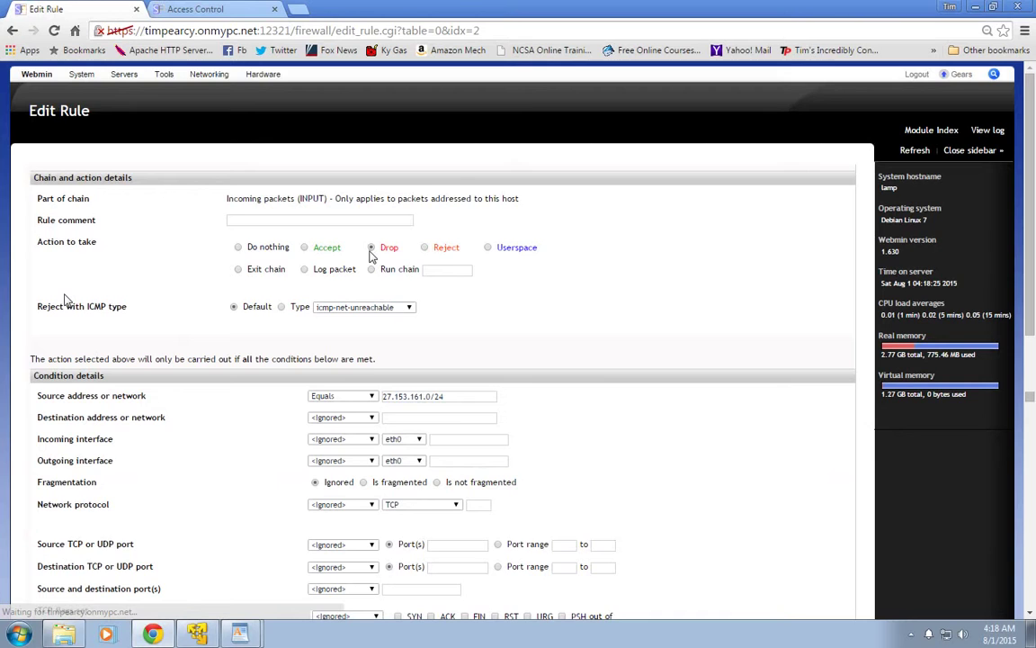
scroll(744, 453, down, 5)
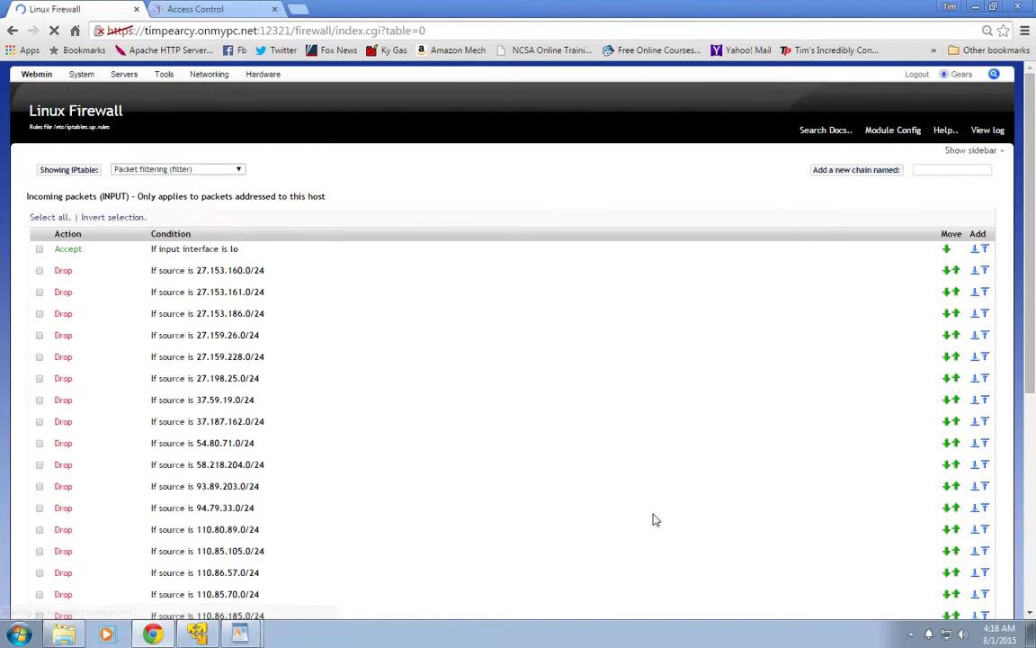
scroll(378, 481, down, 10)
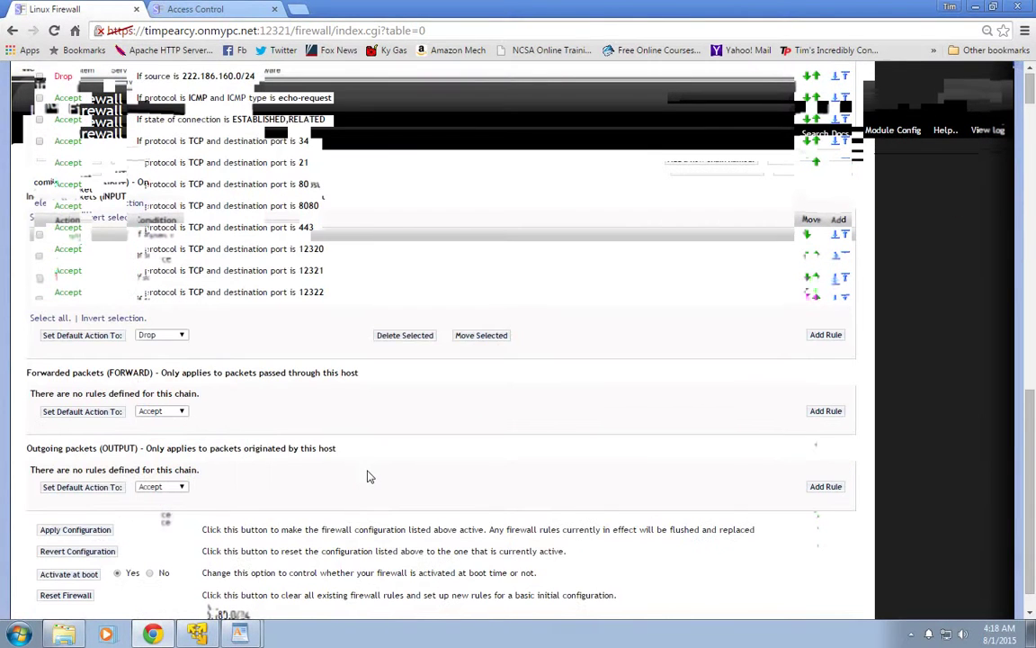
click(71, 530)
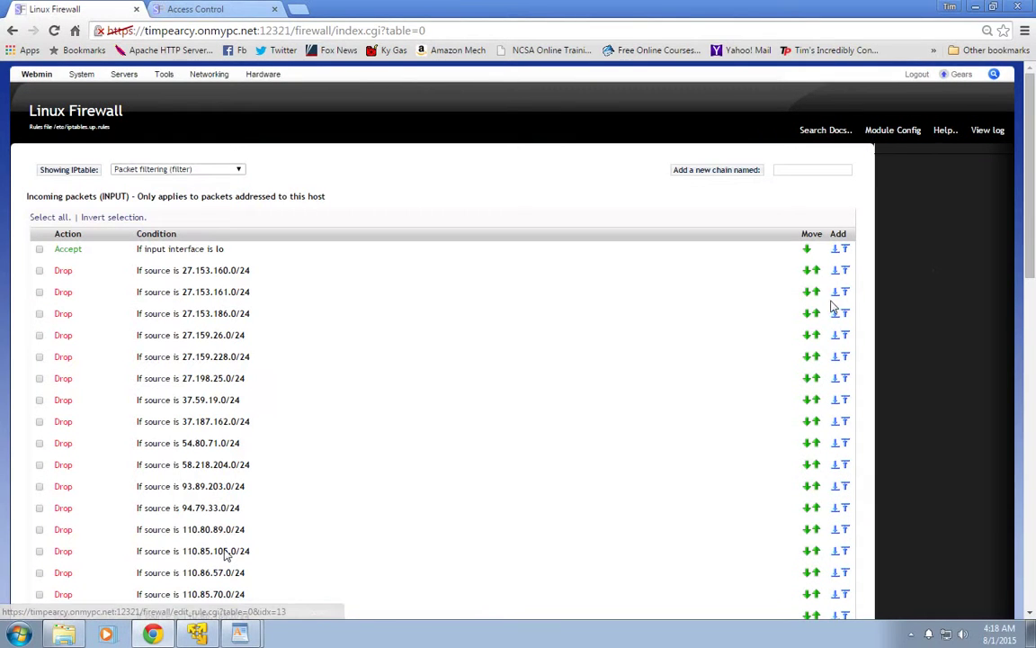
Close the Linux Firewall page and the remaining Access Control page to get back to the desktop
mouse_move(264, 76)
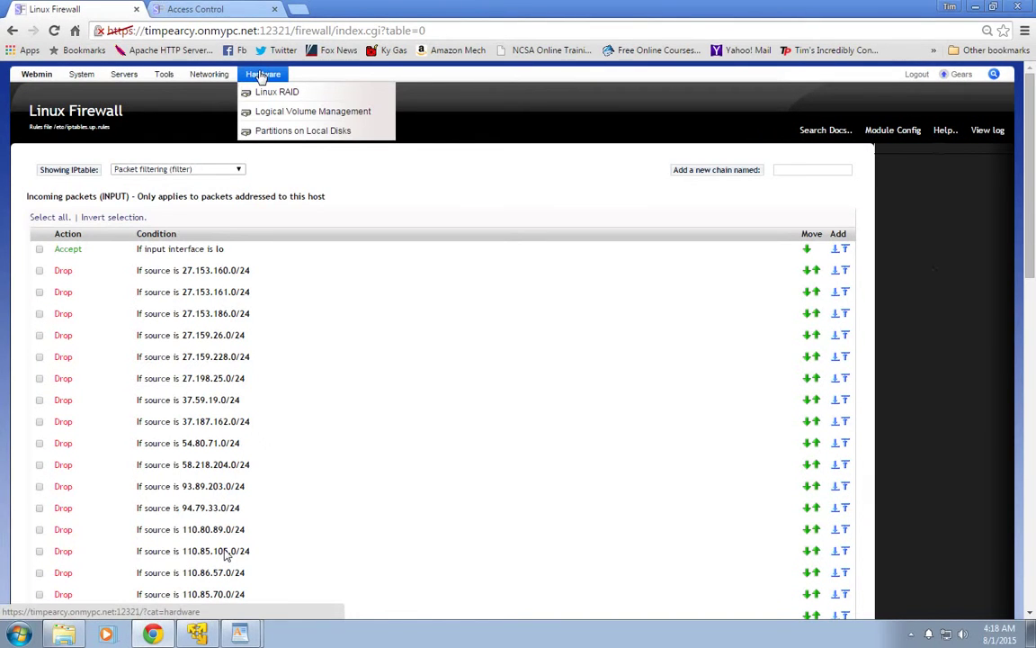
click(137, 10)
click(136, 11)
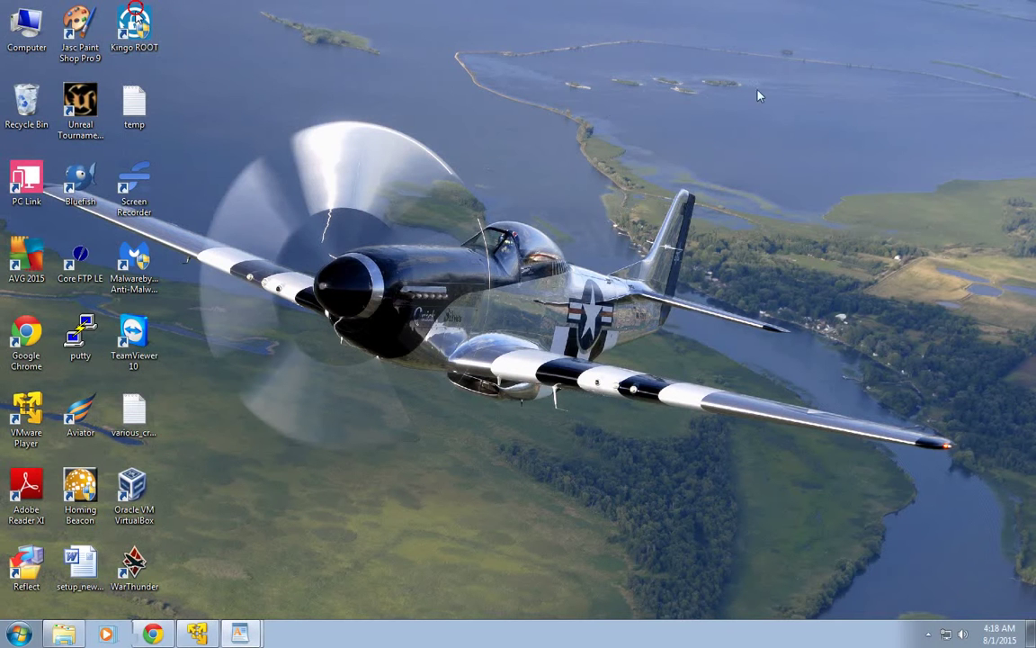